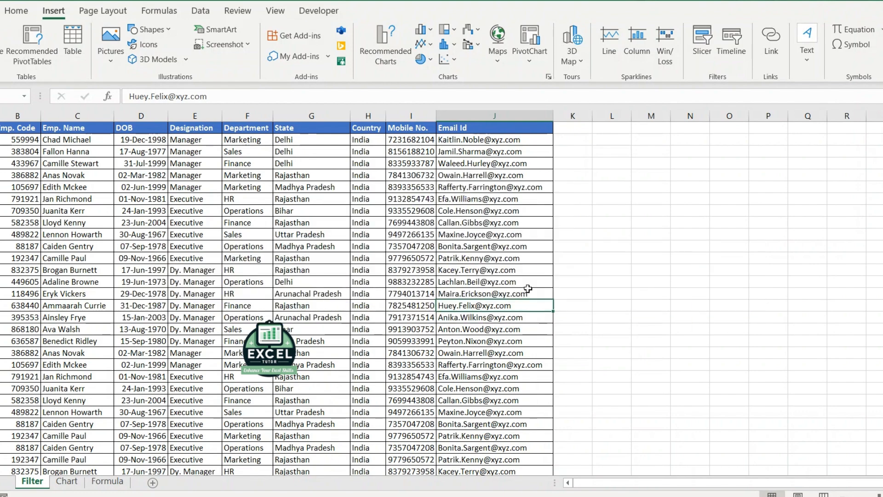
Turn on filtering for the whole employee table on the Filter sheet.
{"action": "key", "text": "ctrl+Left"}
{"action": "key", "text": "ctrl+shift+Right"}
{"action": "key", "text": "ctrl+shift+Down"}
{"action": "key", "text": "ctrl+Up"}
{"action": "key", "text": "ctrl+shift+Right"}
{"action": "key", "text": "ctrl+shift+Down"}
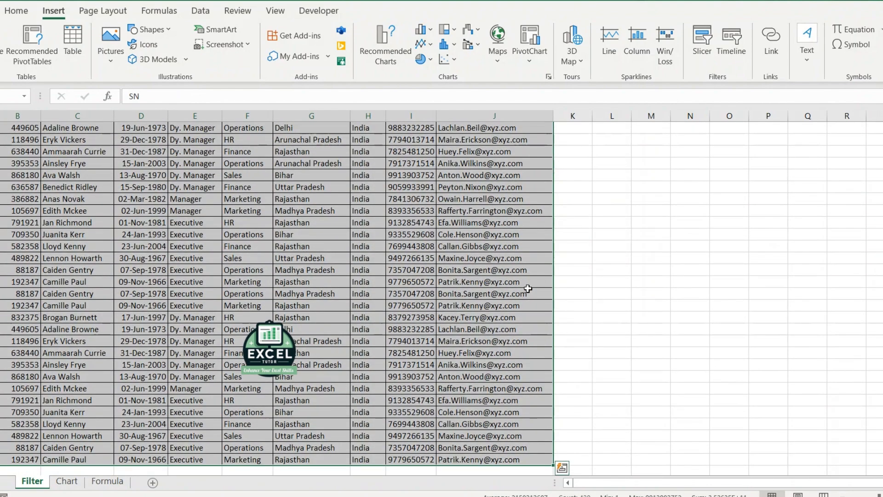
{"action": "key", "text": "ctrl+Home"}
{"action": "left_click", "coordinate": [201, 11]}
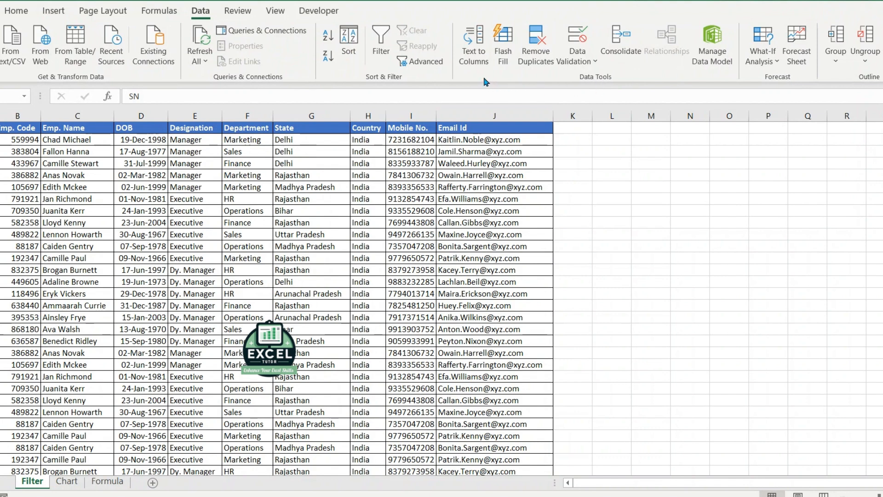
{"action": "left_click", "coordinate": [381, 44]}
{"action": "left_click", "coordinate": [395, 262]}
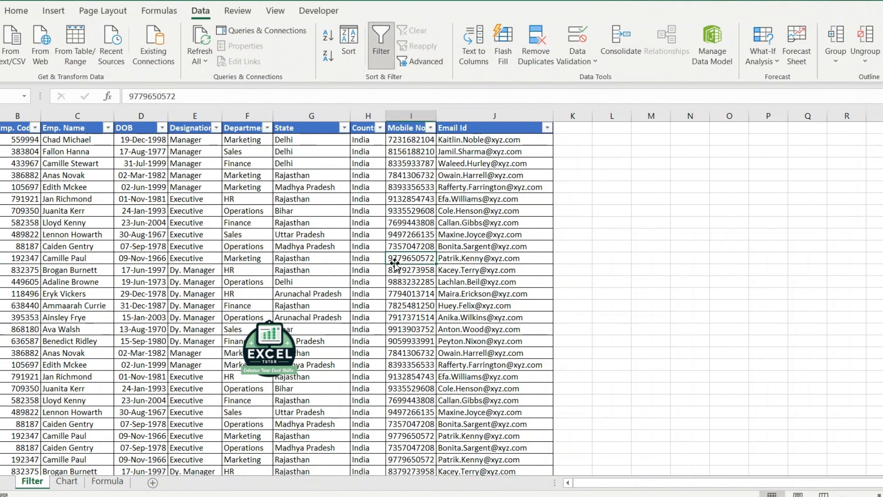
Filter the Emp. Name column to only the first listed employee, and clear that filter again.
{"action": "left_click", "coordinate": [109, 130]}
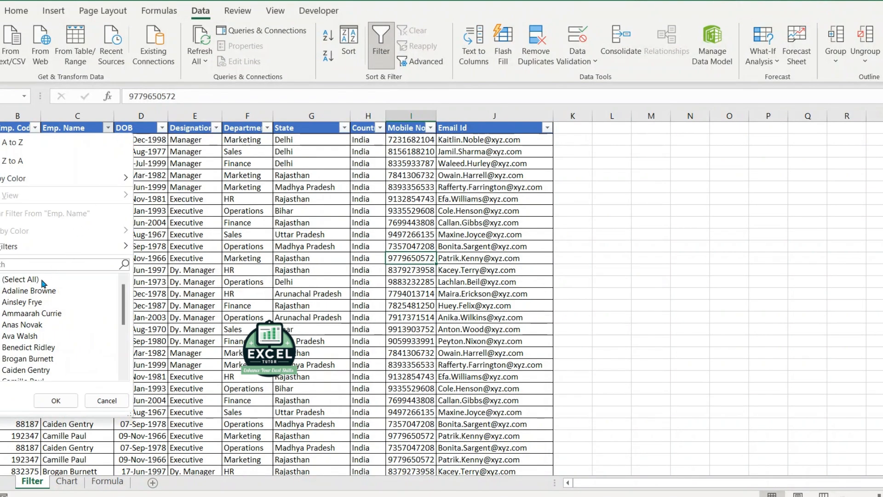
{"action": "left_click", "coordinate": [27, 279]}
{"action": "key", "text": "Down"}
{"action": "key", "text": "Down"}
{"action": "key", "text": "Down"}
{"action": "key", "text": "Down"}
{"action": "key", "text": "Down"}
{"action": "key", "text": "Down"}
{"action": "key", "text": "Down"}
{"action": "key", "text": "space"}
{"action": "key", "text": "Return"}
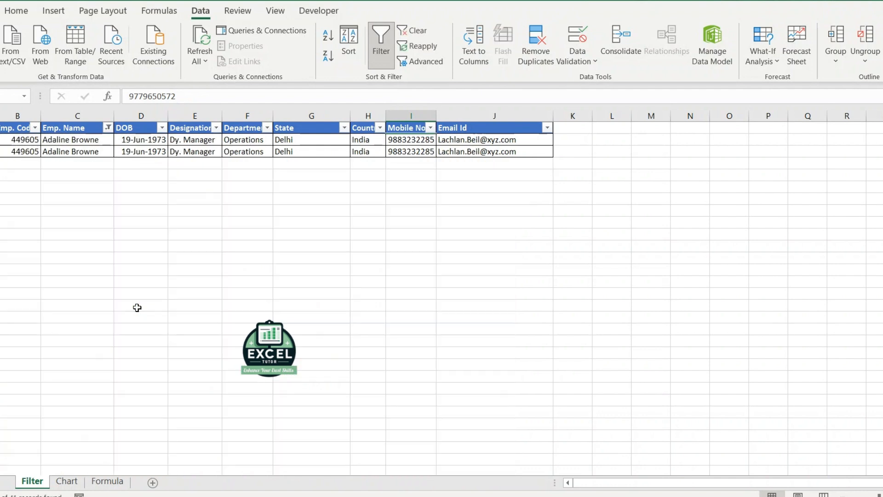
{"action": "left_click", "coordinate": [109, 133]}
{"action": "left_click", "coordinate": [74, 209]}
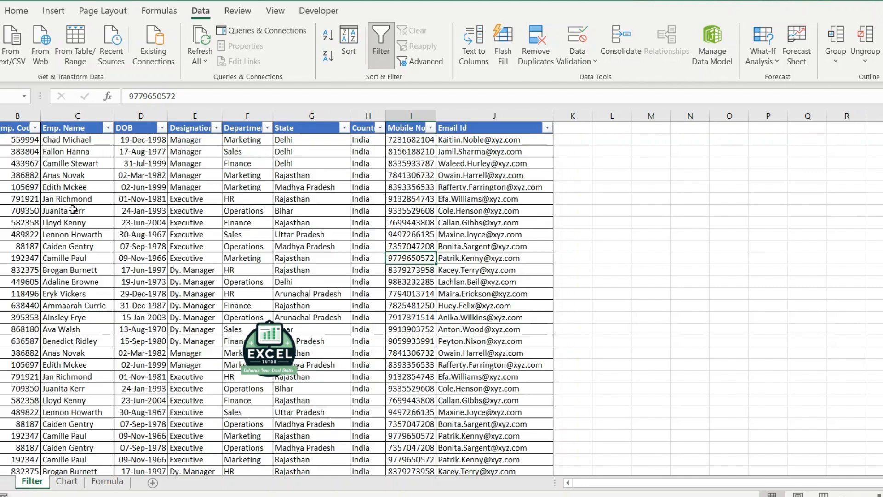
Turn off filtering for the employee table.
{"action": "left_click", "coordinate": [11, 148]}
{"action": "key", "text": "alt+d"}
{"action": "key", "text": "f"}
{"action": "key", "text": "f"}
Select the whole employee table from its header row and turn filtering back on.
{"action": "key", "text": "Left"}
{"action": "key", "text": "Up"}
{"action": "key", "text": "Up"}
{"action": "key", "text": "ctrl+shift+Right"}
{"action": "key", "text": "ctrl+shift+Down"}
{"action": "key", "text": "alt+d"}
{"action": "key", "text": "f"}
{"action": "key", "text": "f"}
From the Emp. Name header, filter the table to the first listed employee and remove the filter again.
{"action": "key", "text": "Return"}
{"action": "key", "text": "Up"}
{"action": "key", "text": "Right"}
{"action": "key", "text": "Right"}
{"action": "key", "text": "Right"}
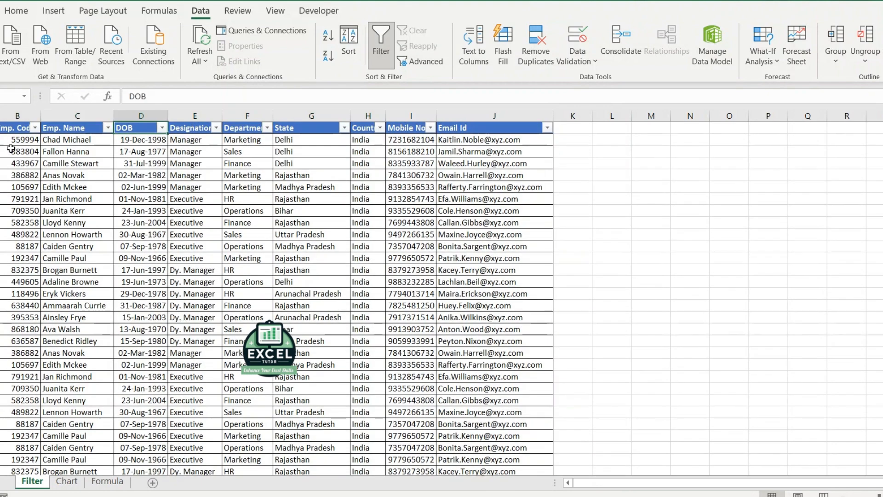
{"action": "key", "text": "Left"}
{"action": "key", "text": "alt+Down"}
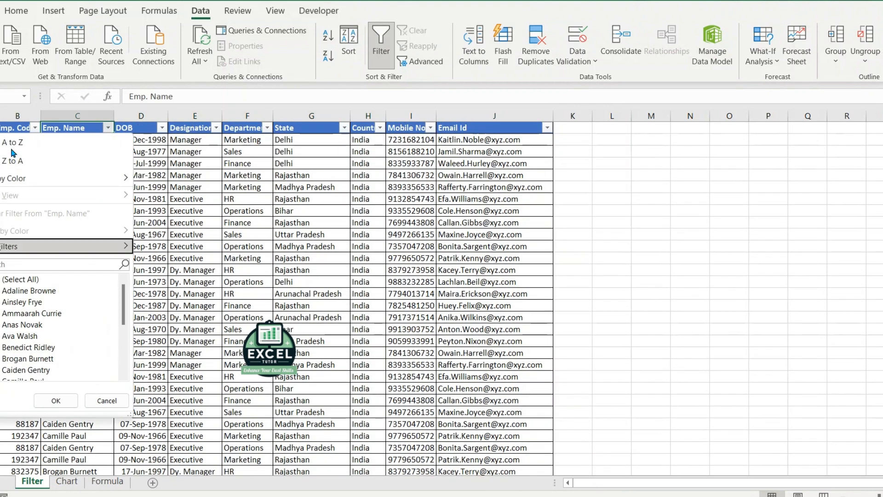
{"action": "key", "text": "space"}
{"action": "key", "text": "Down"}
{"action": "key", "text": "space"}
{"action": "key", "text": "Return"}
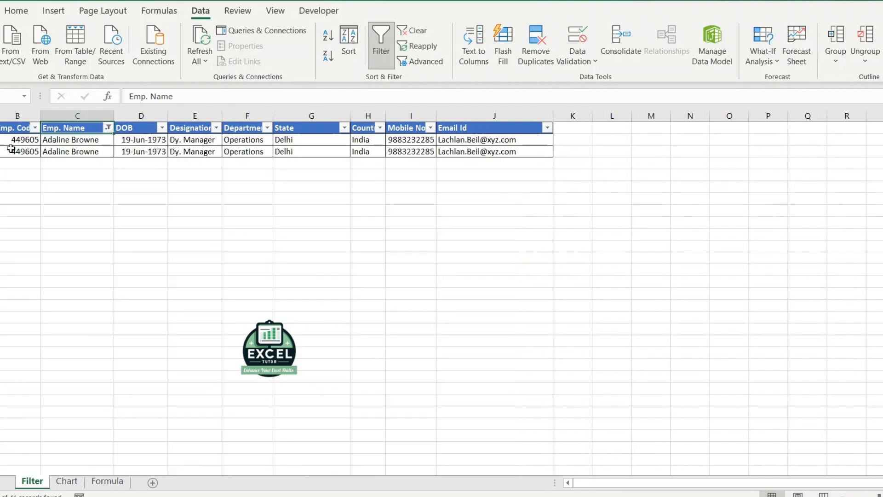
{"action": "key", "text": "alt+Down"}
{"action": "key", "text": "c"}
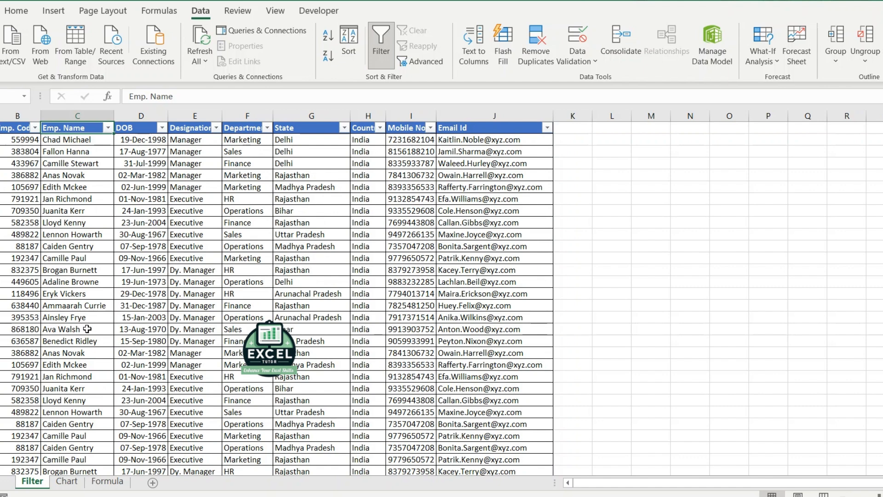
Filter the Emp. Name column by the selected cell's value, using the name of the Finance executive from Rajasthan.
{"action": "left_click", "coordinate": [88, 405]}
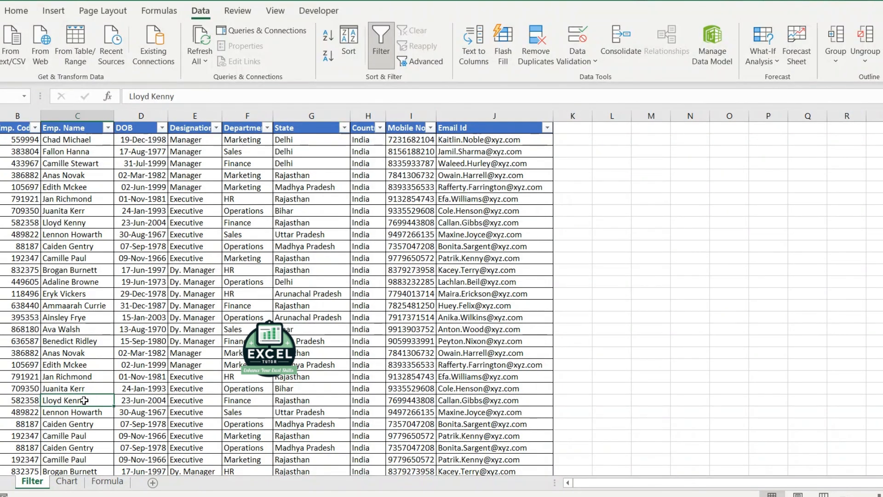
{"action": "right_click", "coordinate": [85, 400]}
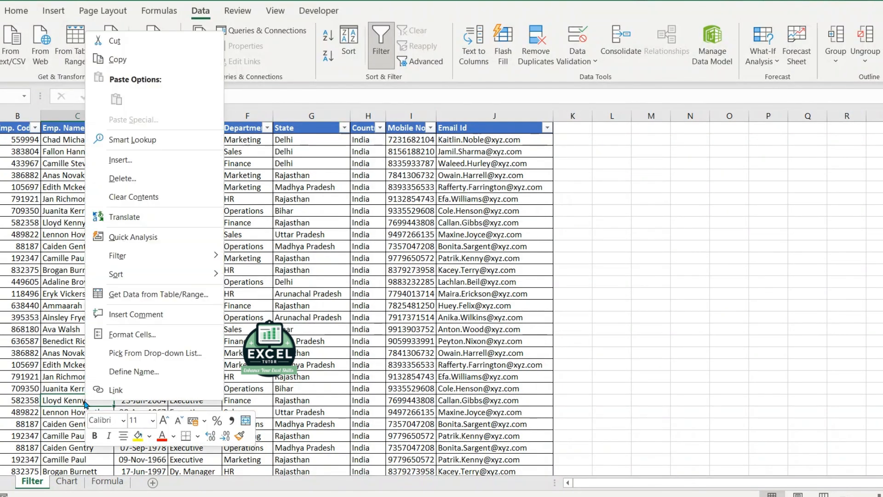
{"action": "mouse_move", "coordinate": [176, 256]}
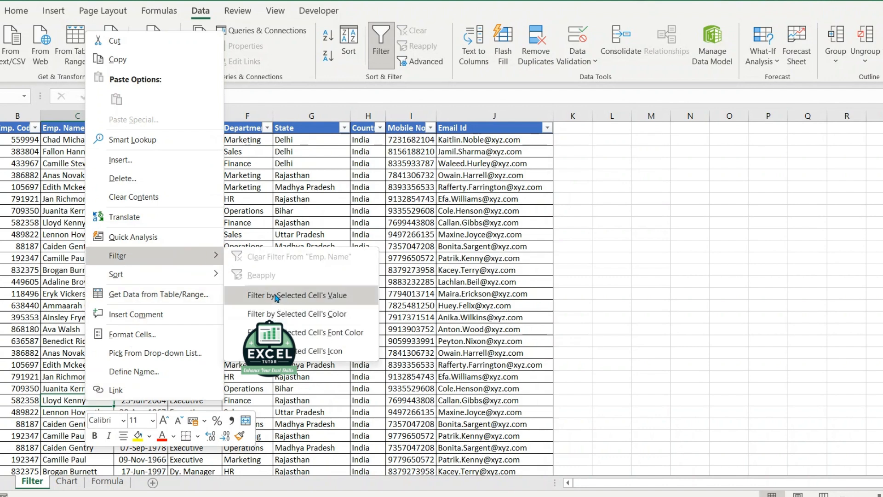
{"action": "left_click", "coordinate": [343, 301]}
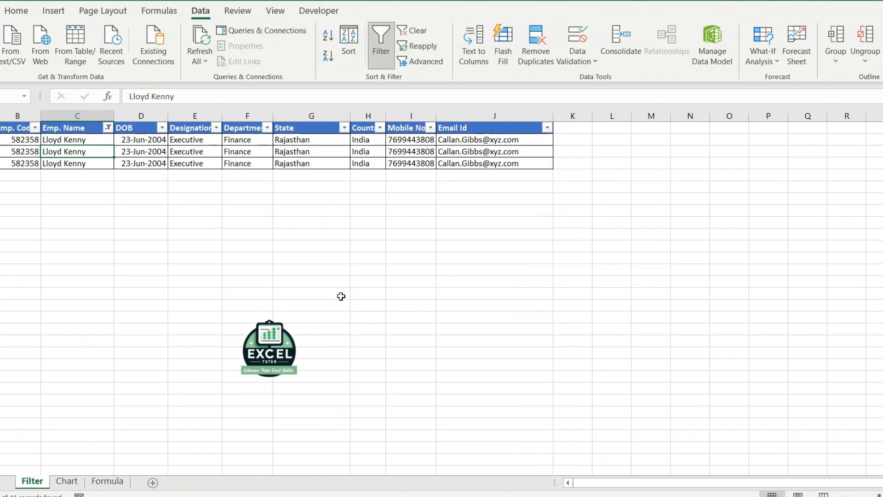
Clear the filter from the Emp. Name column.
{"action": "key", "text": "Up"}
{"action": "key", "text": "Up"}
{"action": "key", "text": "alt+Down"}
{"action": "key", "text": "c"}
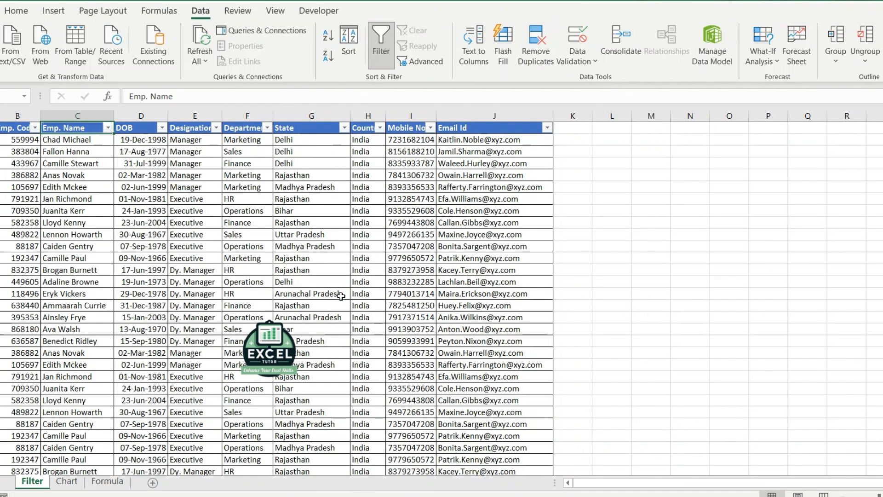
Filter the Department column by the selected cell's value, HR.
{"action": "left_click", "coordinate": [261, 273]}
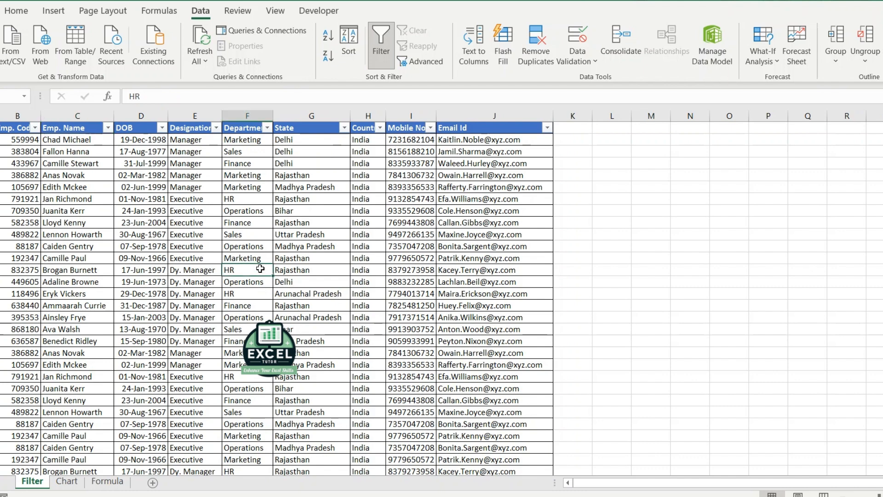
{"action": "right_click", "coordinate": [260, 269]}
{"action": "mouse_move", "coordinate": [345, 361]}
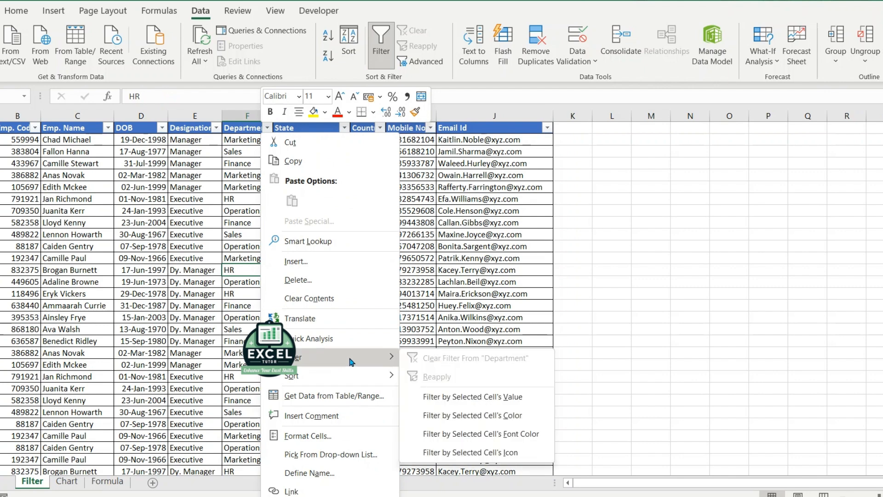
{"action": "left_click", "coordinate": [508, 398]}
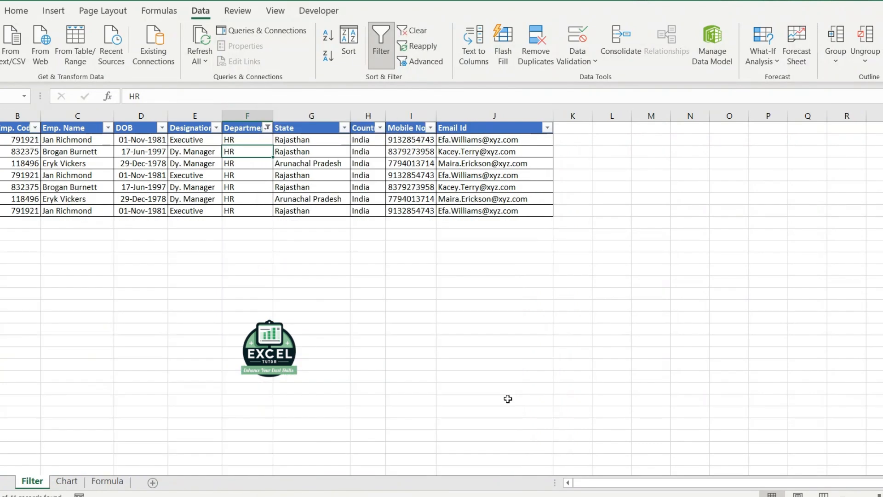
Clear the filter from the Department column.
{"action": "key", "text": "Up"}
{"action": "key", "text": "alt+Down"}
{"action": "key", "text": "Escape"}
{"action": "key", "text": "Up"}
{"action": "key", "text": "alt+Down"}
{"action": "key", "text": "c"}
Look at the filter options for an HR cell in the Department column: by value, color, font color and icon.
{"action": "left_click", "coordinate": [266, 297]}
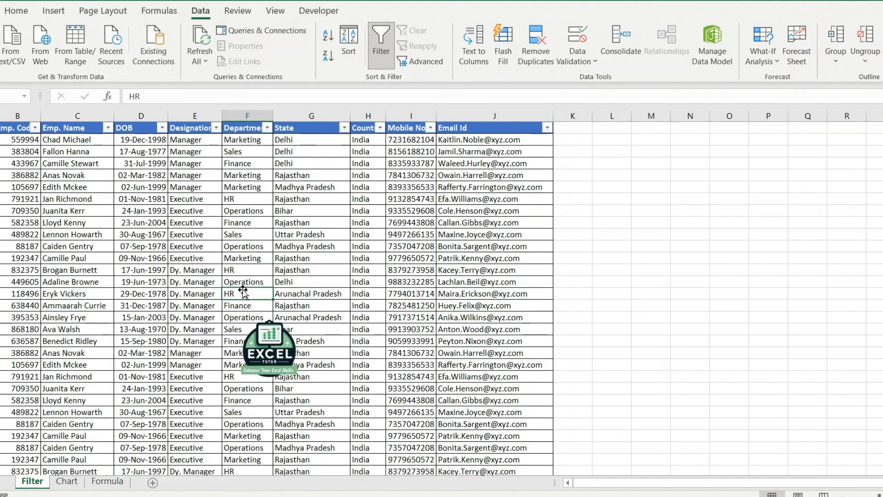
{"action": "right_click", "coordinate": [253, 296]}
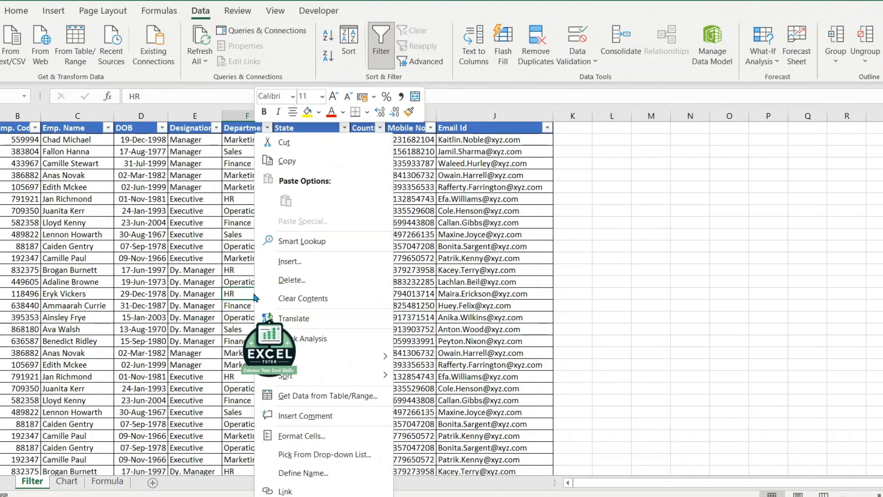
{"action": "mouse_move", "coordinate": [337, 357]}
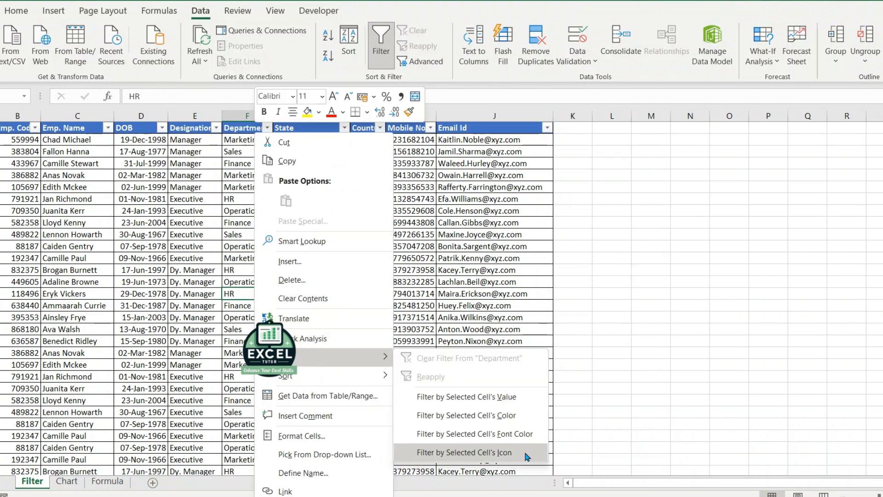
{"action": "left_click", "coordinate": [592, 306]}
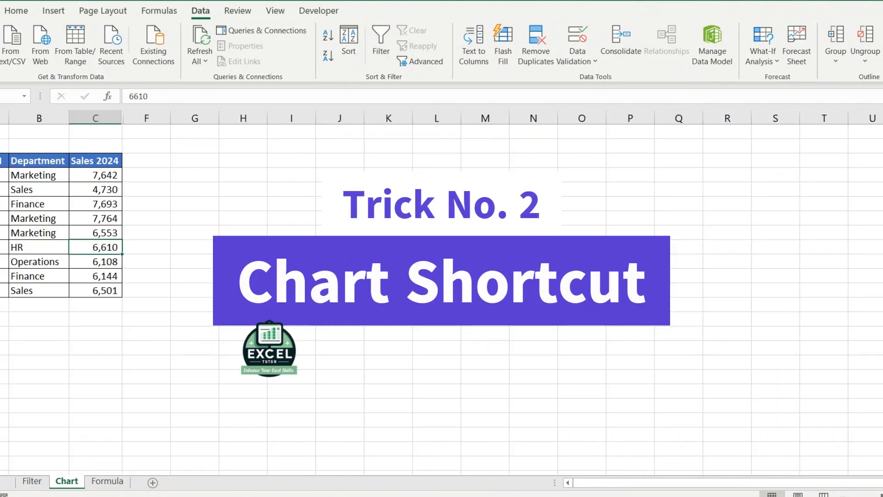
Insert a clustered column chart of the full department sales table on the Chart sheet.
{"action": "key", "text": "ctrl+Left"}
{"action": "key", "text": "ctrl+Up"}
{"action": "key", "text": "ctrl+shift+Right"}
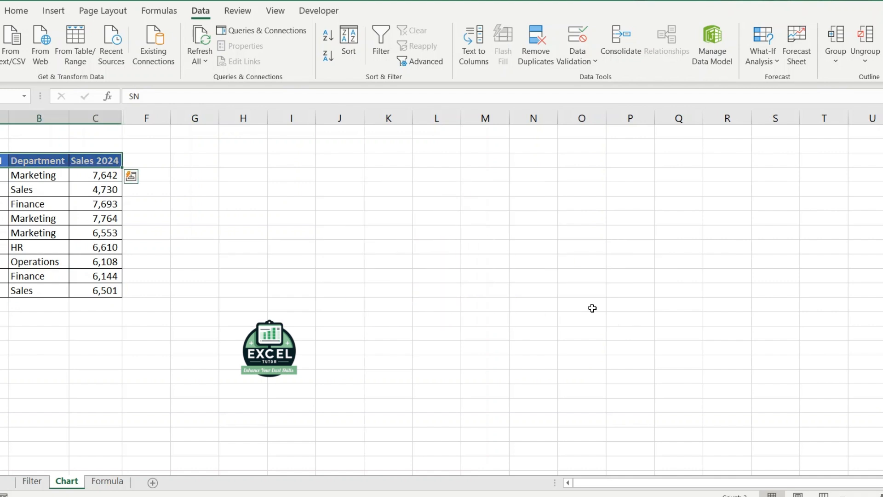
{"action": "key", "text": "ctrl+shift+Down"}
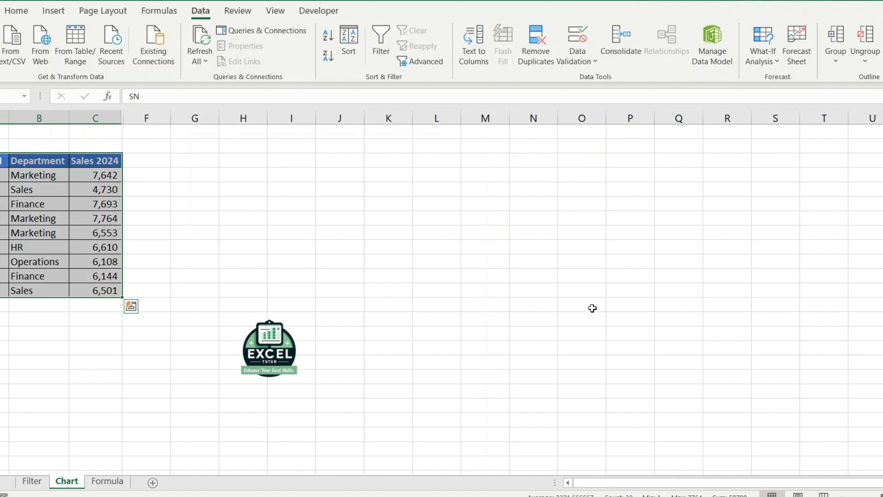
{"action": "left_click", "coordinate": [54, 10]}
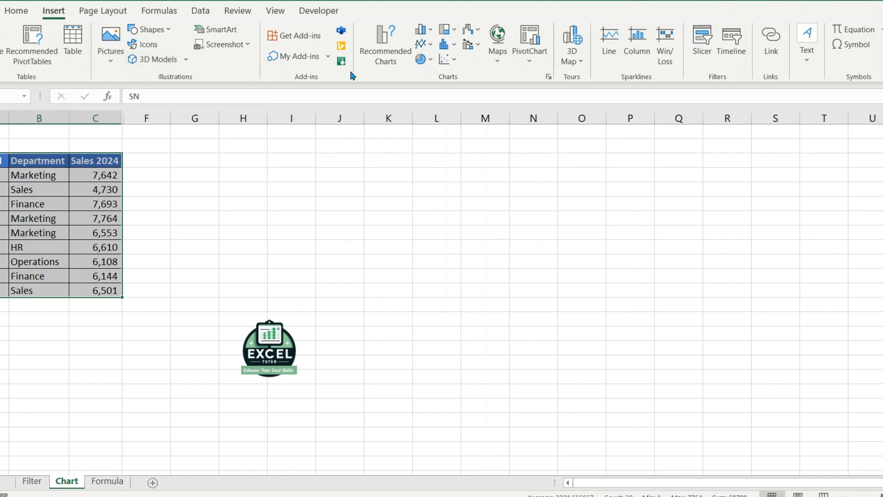
{"action": "left_click", "coordinate": [419, 29]}
{"action": "left_click", "coordinate": [428, 74]}
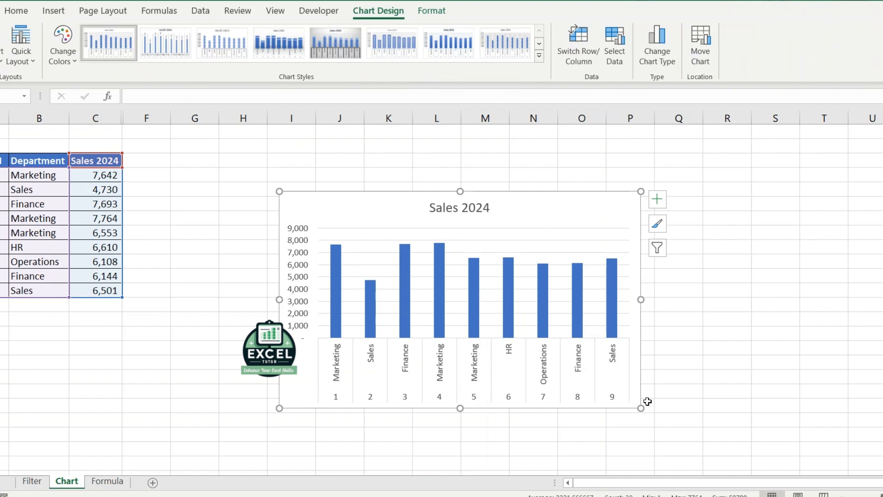
Enlarge the Sales 2024 chart and move it up beside the data table.
{"action": "left_click_drag", "start_coordinate": [642, 407], "coordinate": [752, 430]}
{"action": "mouse_move", "coordinate": [569, 198]}
{"action": "left_mouse_down"}
{"action": "mouse_move", "coordinate": [510, 178]}
{"action": "mouse_move", "coordinate": [493, 153]}
{"action": "left_mouse_up"}
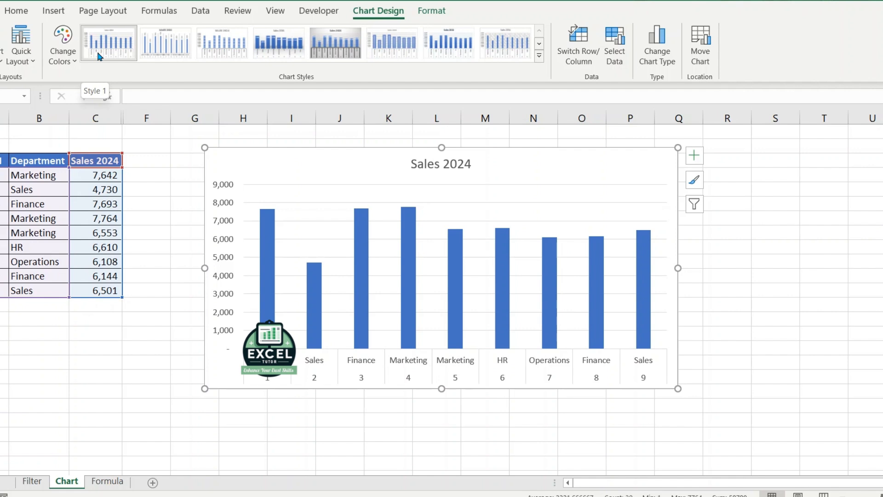
Unhide the Sales 2025 and Sales 2026 columns, and hide the Sales 2026 column again.
{"action": "left_click_drag", "start_coordinate": [95, 118], "coordinate": [175, 131]}
{"action": "key", "text": "ctrl+shift+0"}
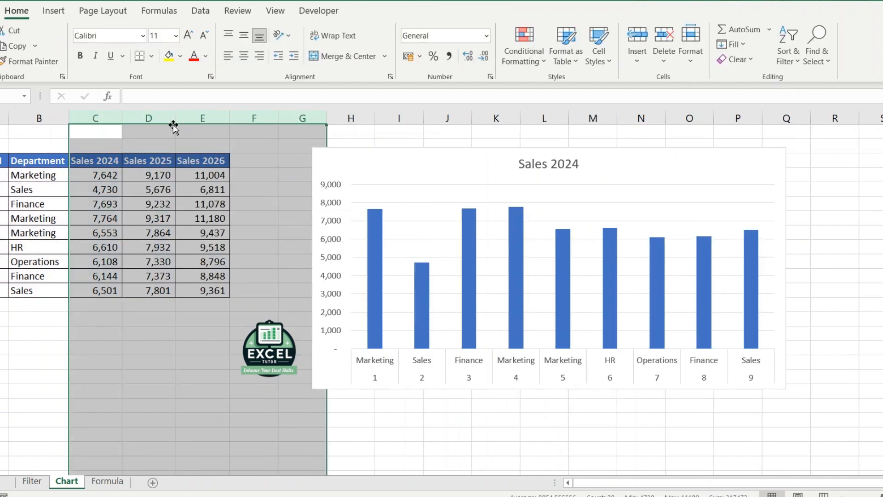
{"action": "left_click", "coordinate": [151, 163]}
{"action": "left_click", "coordinate": [219, 175]}
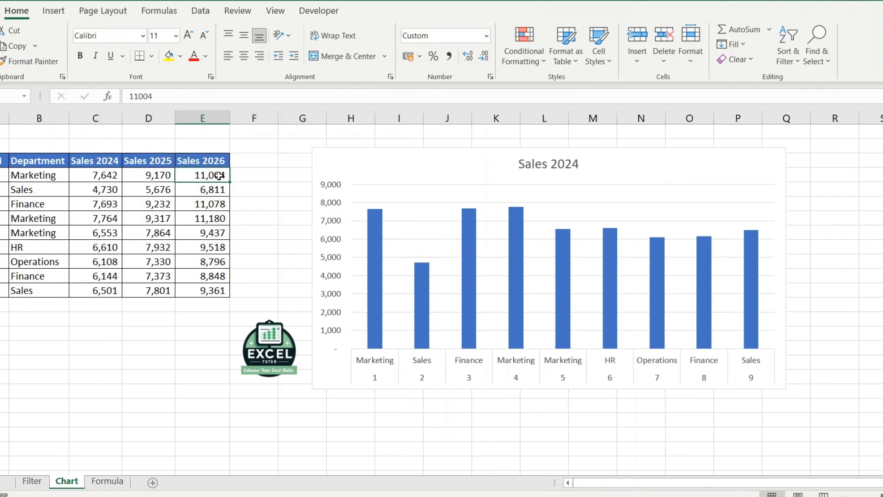
{"action": "key", "text": "ctrl+0"}
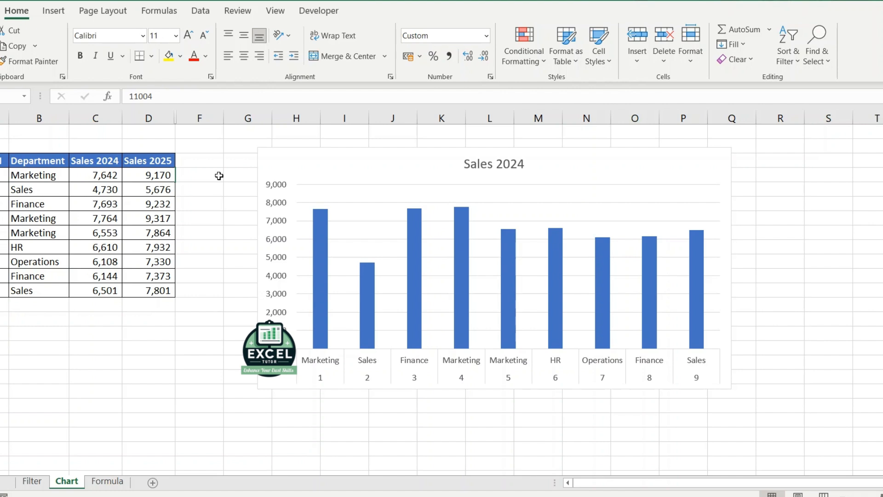
Swap the Sales 2024 chart's rows and columns, and swap them back.
{"action": "left_click", "coordinate": [386, 213]}
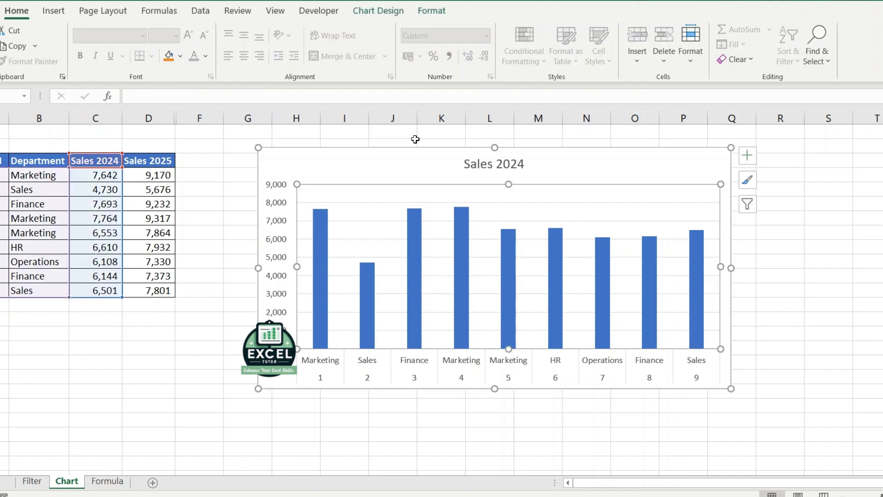
{"action": "left_click", "coordinate": [432, 11]}
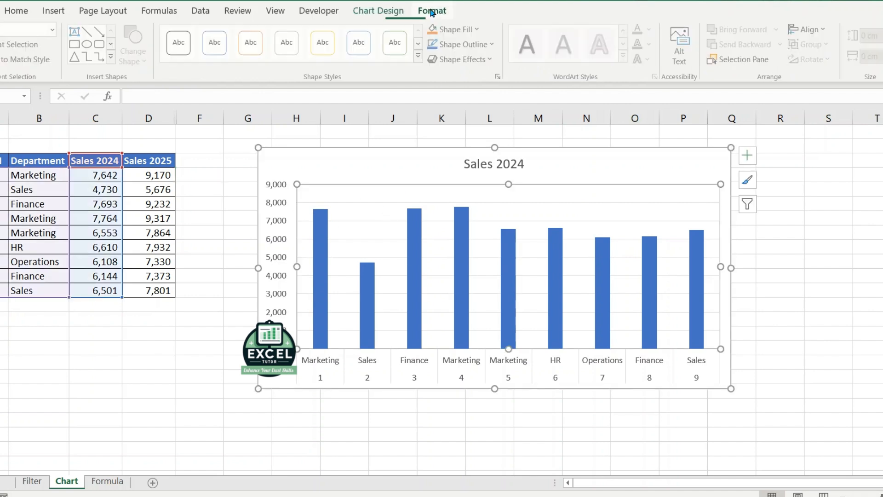
{"action": "left_click", "coordinate": [368, 17]}
{"action": "left_click", "coordinate": [585, 41]}
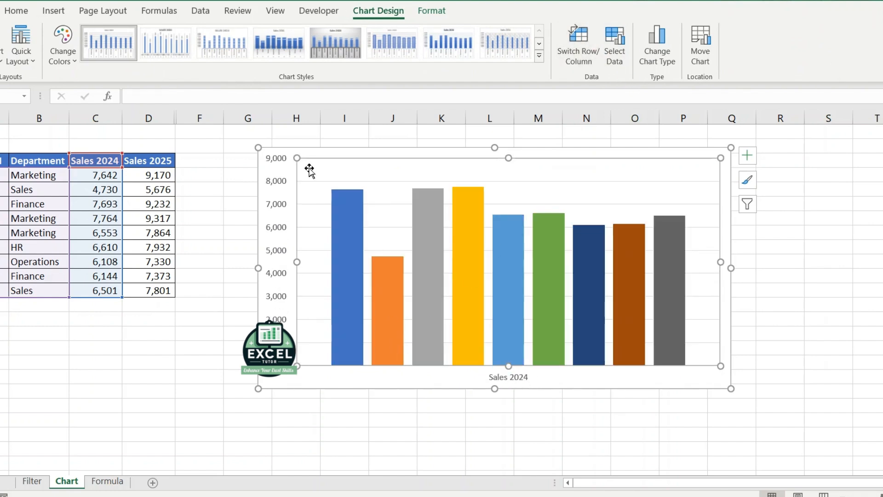
{"action": "mouse_move", "coordinate": [389, 347]}
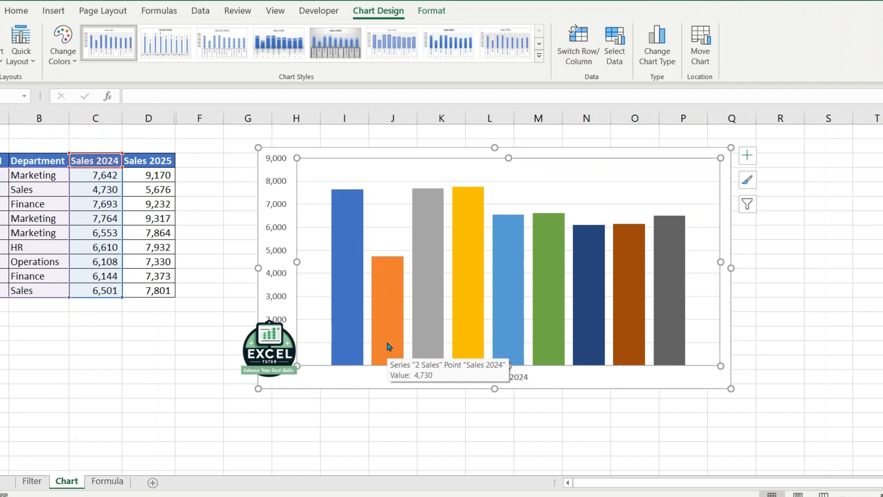
{"action": "left_click", "coordinate": [579, 44]}
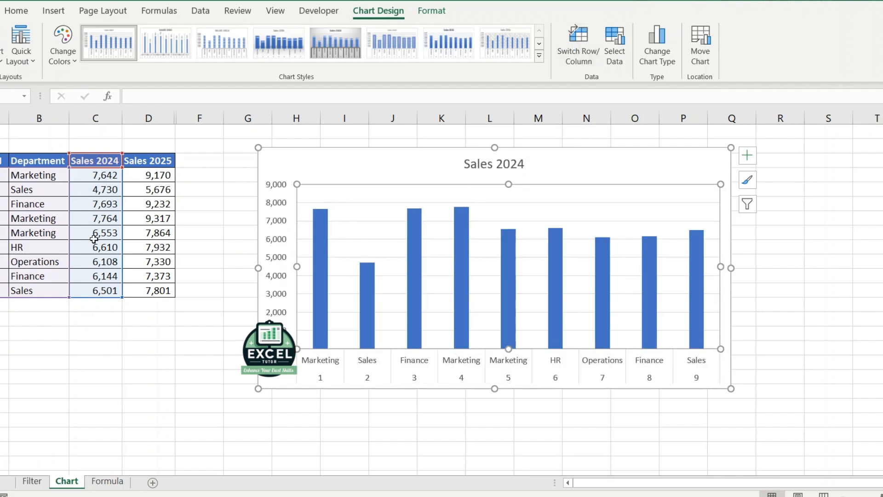
Extend the Sales 2024 chart's data range to include the Sales 2025 column, and undo the extension.
{"action": "left_click_drag", "start_coordinate": [123, 302], "coordinate": [171, 293]}
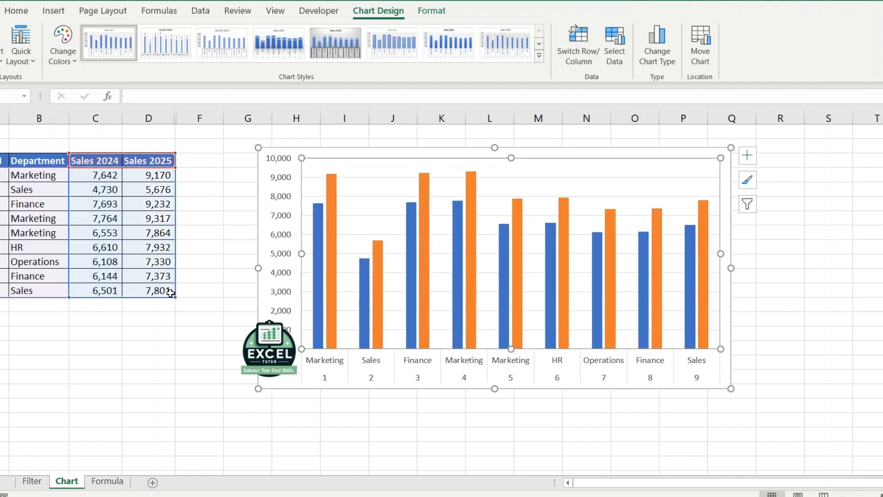
{"action": "key", "text": "ctrl+z"}
{"action": "left_click", "coordinate": [149, 276]}
{"action": "left_click", "coordinate": [296, 304]}
{"action": "left_click", "coordinate": [153, 280]}
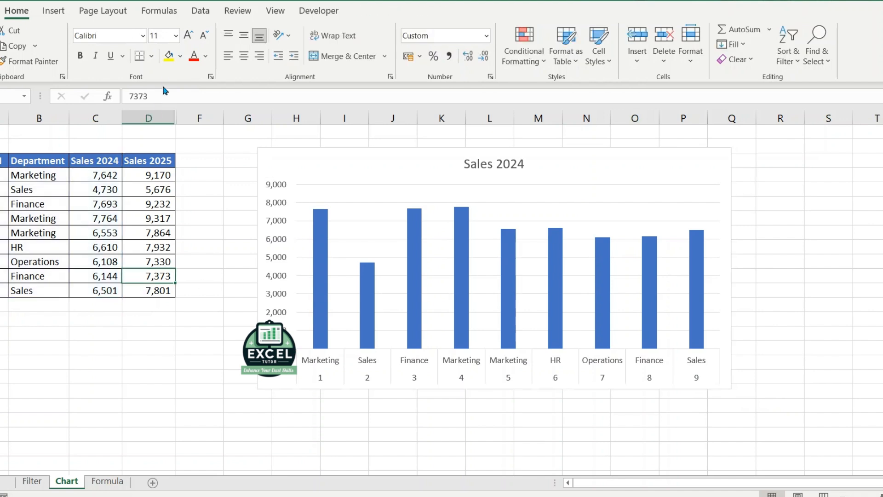
Unhide the Sales 2026 column between columns D and F.
{"action": "left_click", "coordinate": [153, 129]}
{"action": "left_click_drag", "start_coordinate": [157, 120], "coordinate": [193, 136]}
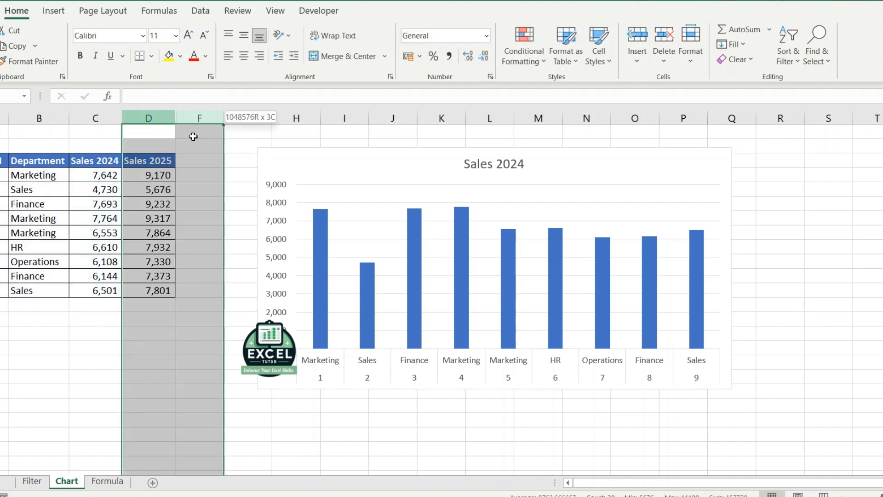
{"action": "key", "text": "ctrl+shift+0"}
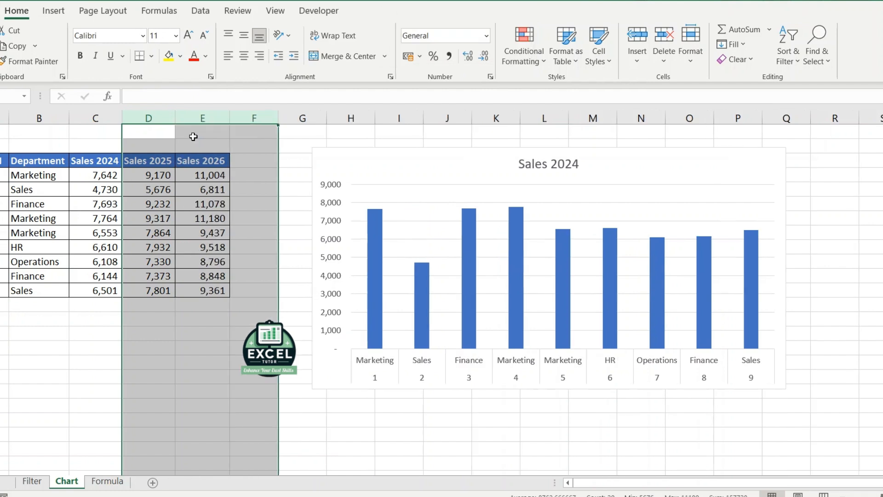
Extend the chart's data range through the Sales 2026 column, and remove the Sales 2025 series from its data source.
{"action": "left_click", "coordinate": [459, 252]}
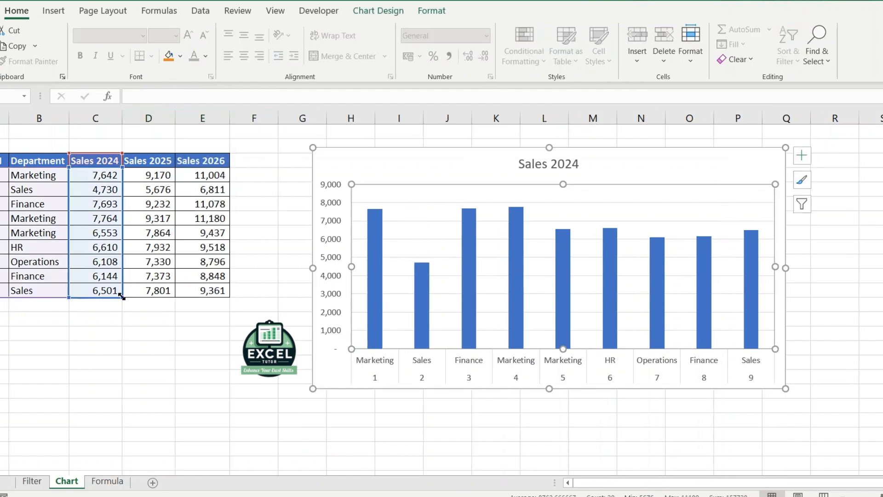
{"action": "left_click_drag", "start_coordinate": [122, 296], "coordinate": [217, 292]}
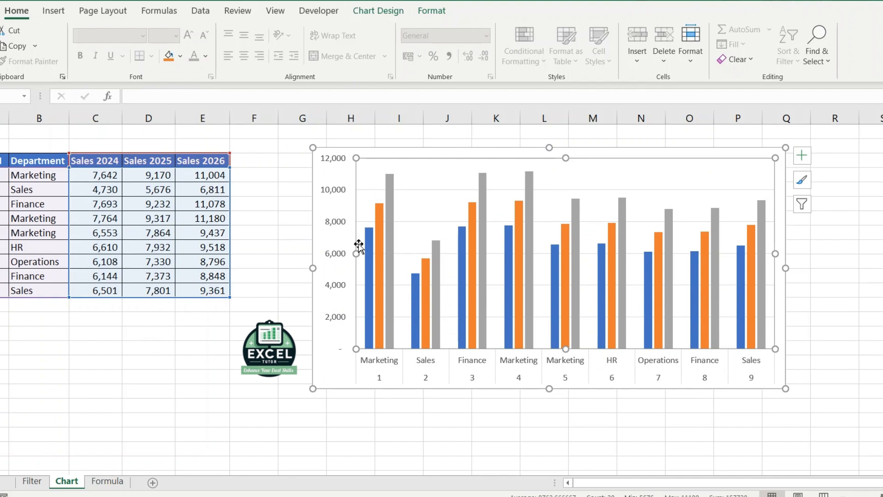
{"action": "left_click", "coordinate": [381, 12]}
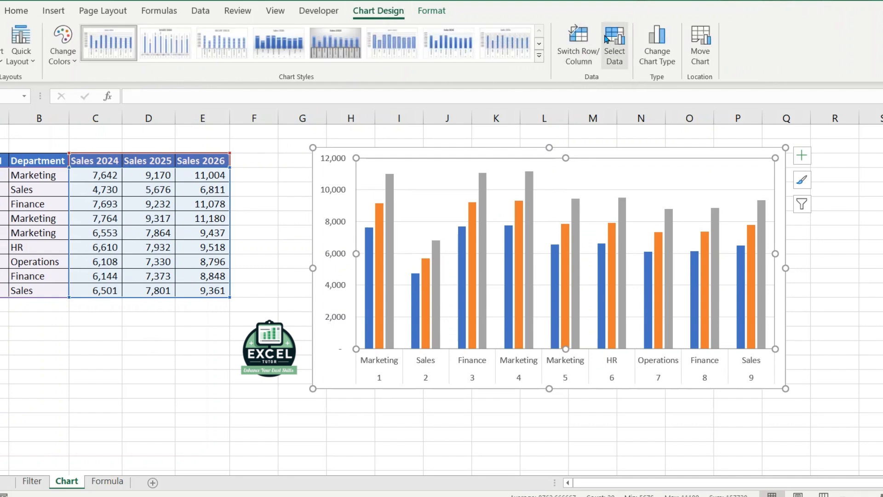
{"action": "left_click", "coordinate": [606, 38]}
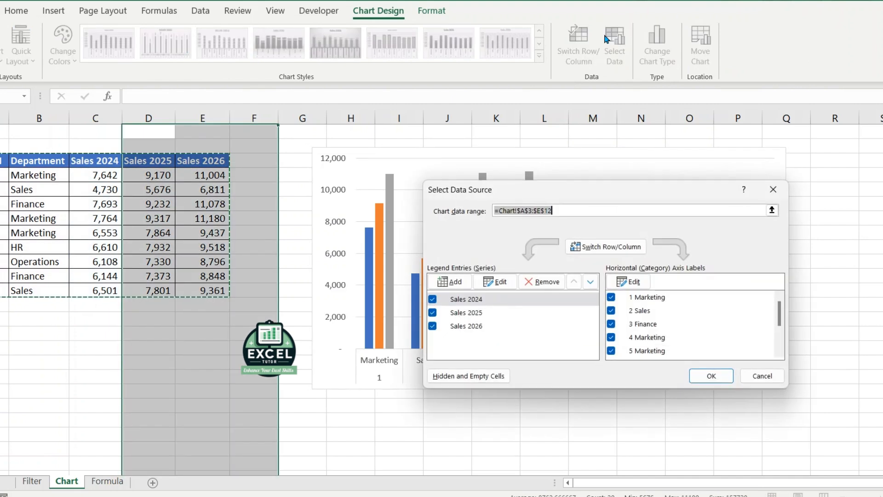
{"action": "left_click", "coordinate": [462, 312]}
{"action": "left_click", "coordinate": [542, 282]}
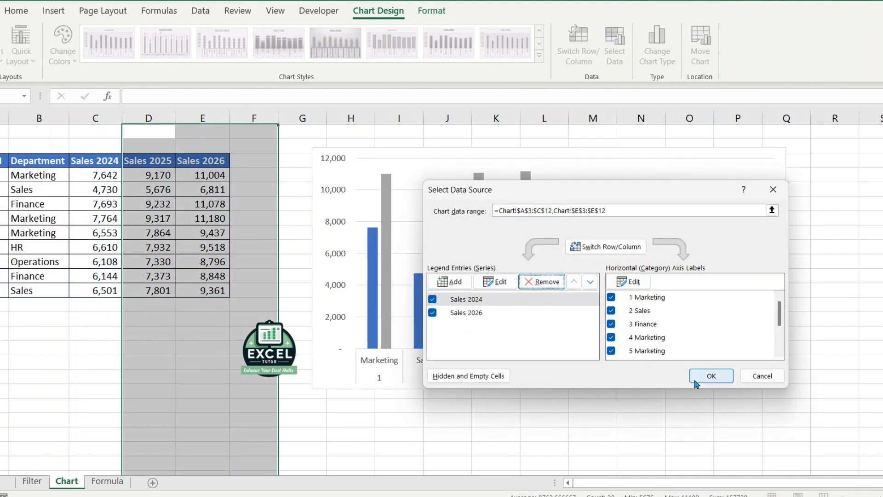
{"action": "left_click", "coordinate": [709, 376]}
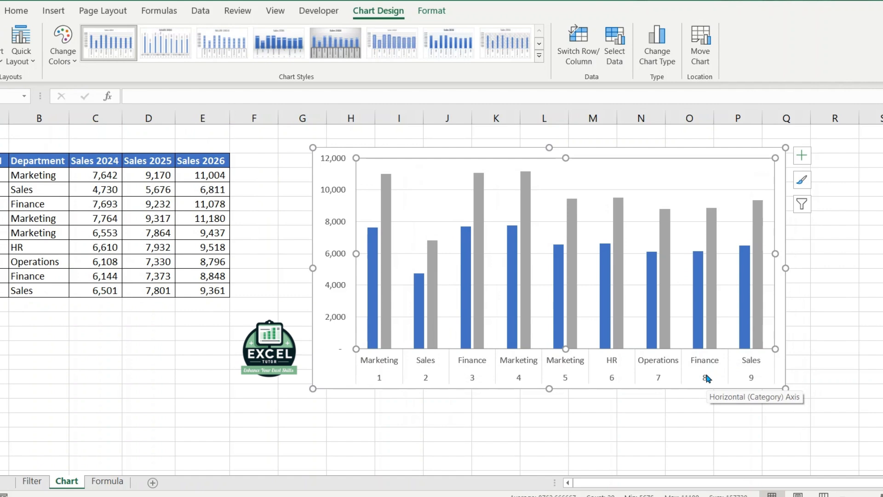
Remove the Sales 2026 series from the chart's data source.
{"action": "left_click", "coordinate": [615, 48]}
{"action": "left_click", "coordinate": [485, 313]}
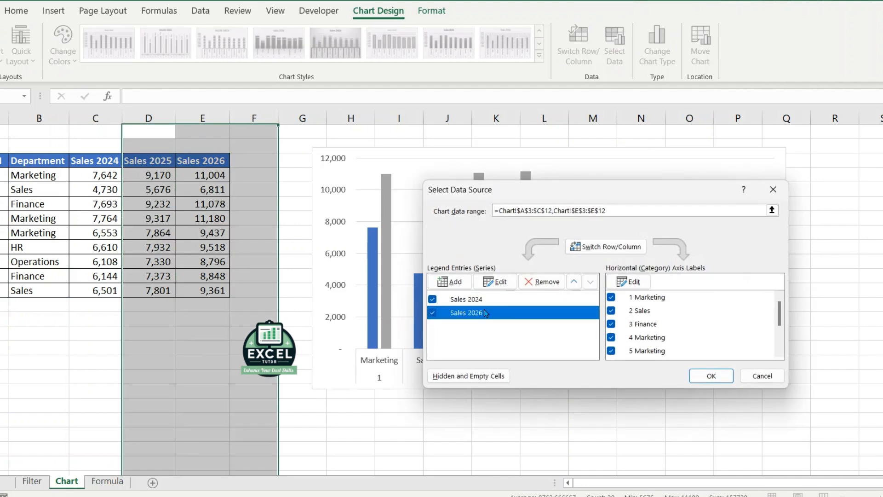
{"action": "left_click", "coordinate": [543, 281]}
{"action": "left_click", "coordinate": [711, 375]}
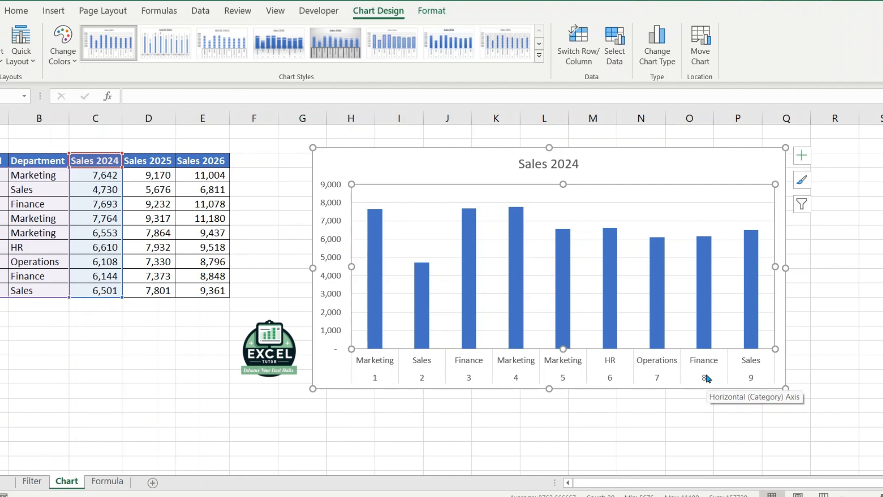
Copy the Sales 2026 column data with its header and paste it into the chart as a new series.
{"action": "left_click", "coordinate": [144, 217]}
{"action": "key", "text": "ctrl+Up"}
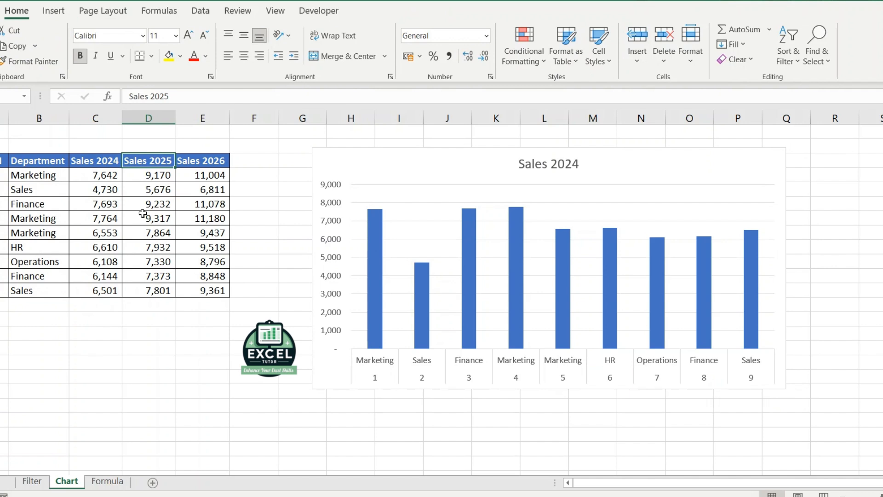
{"action": "key", "text": "Right"}
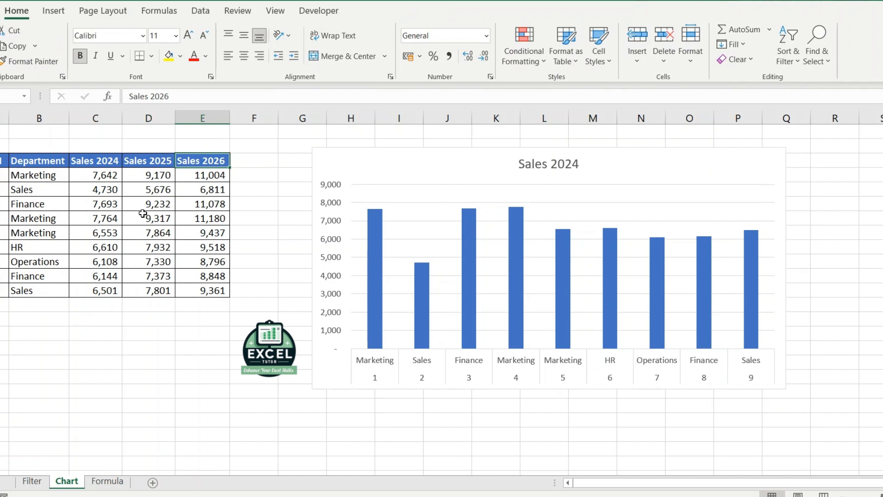
{"action": "key", "text": "ctrl+shift+Down"}
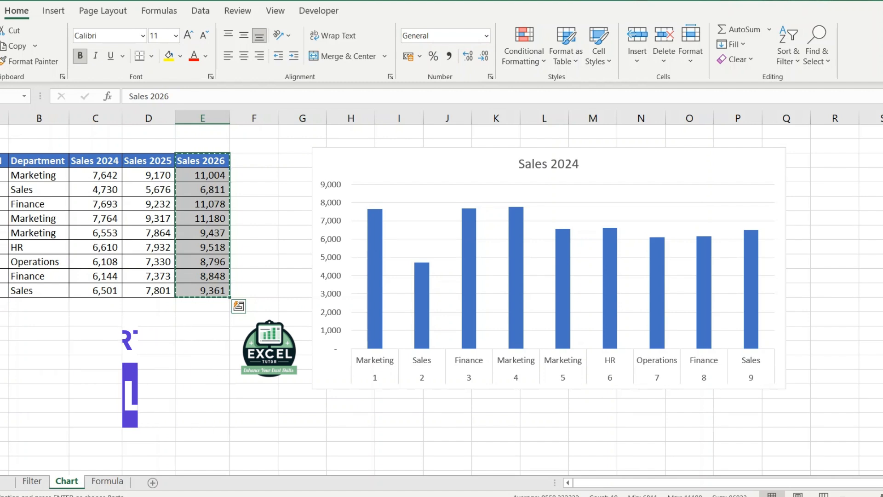
{"action": "left_click", "coordinate": [416, 213]}
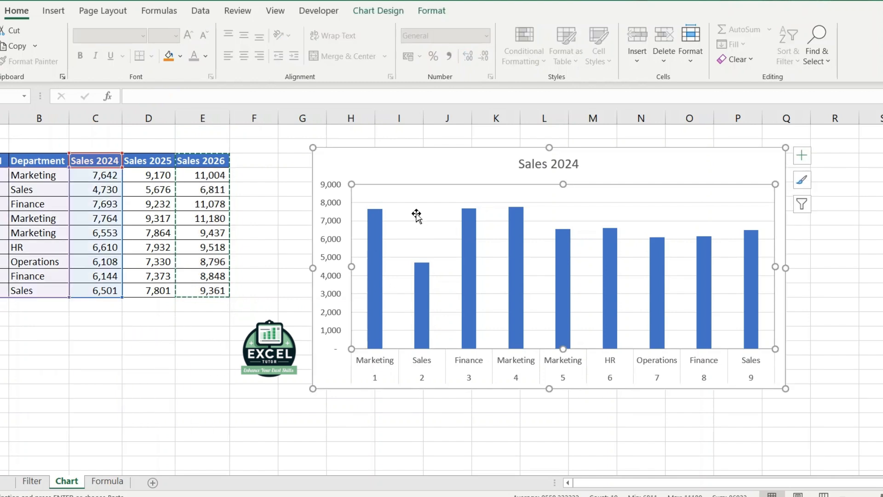
{"action": "key", "text": "ctrl+v"}
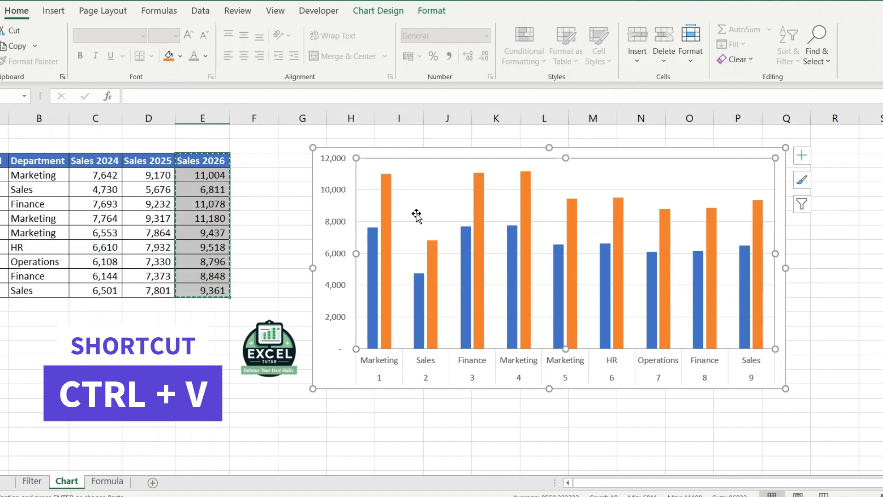
{"action": "left_click", "coordinate": [819, 395]}
Check the chart's series in the Select Data Source dialog, and close it without changes.
{"action": "left_click", "coordinate": [606, 322]}
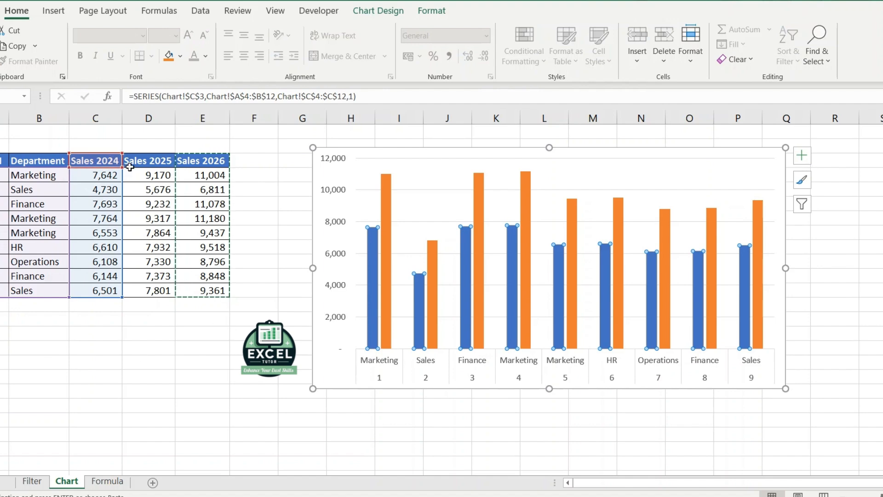
{"action": "left_click", "coordinate": [379, 10]}
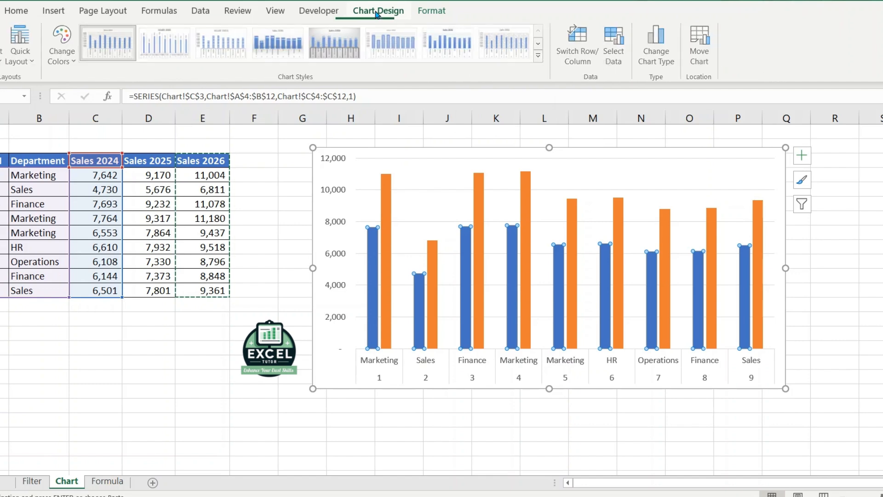
{"action": "left_click", "coordinate": [621, 63]}
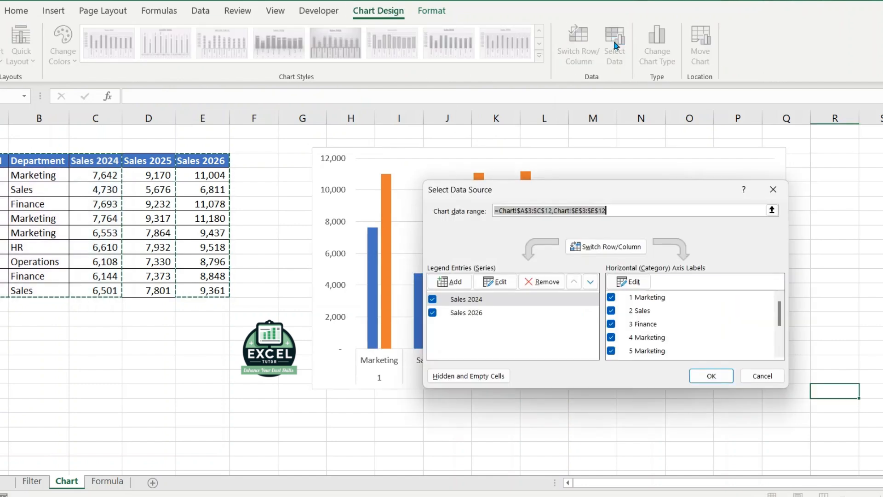
{"action": "left_click", "coordinate": [762, 376]}
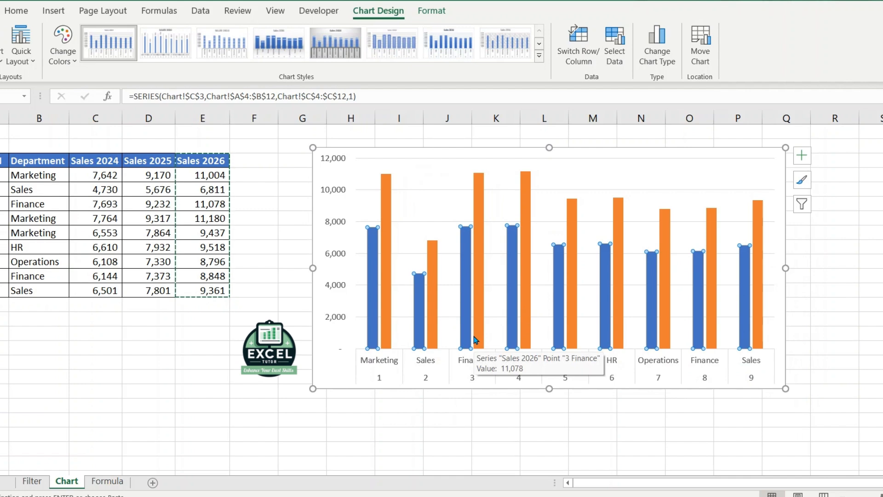
{"action": "left_click", "coordinate": [408, 418]}
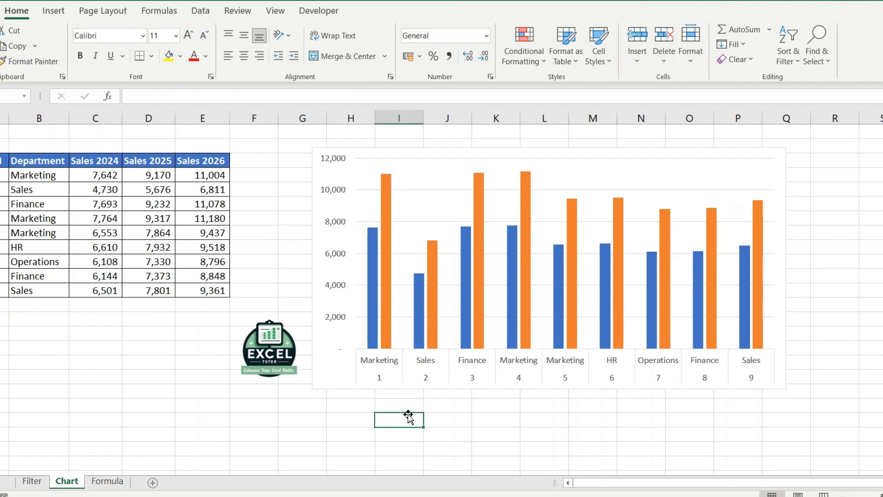
Switch to the Formula sheet and examine the employee records and the lookup table beside them.
{"action": "key", "text": "ctrl+Page_Down"}
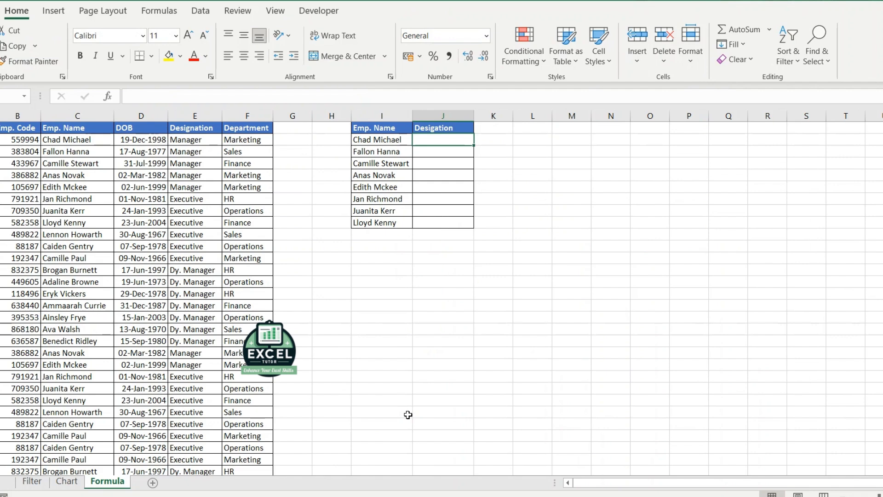
{"action": "key", "text": "Left"}
{"action": "key", "text": "Left"}
{"action": "key", "text": "Left"}
{"action": "key", "text": "Left"}
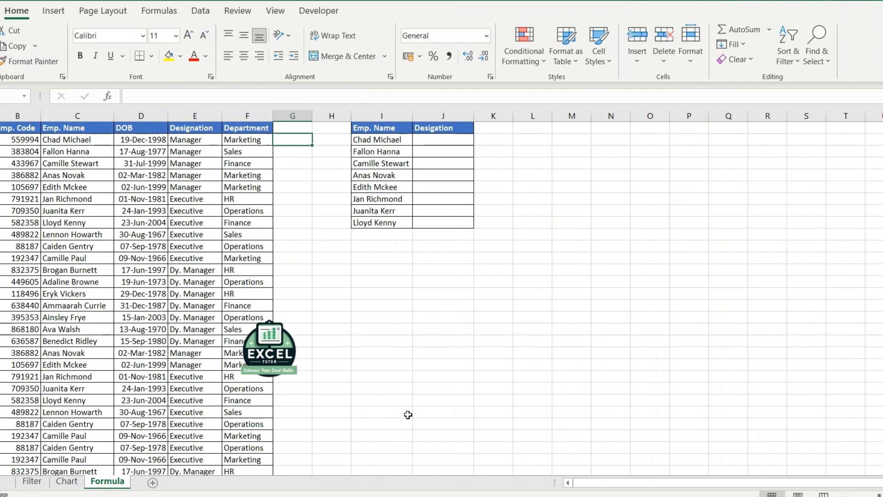
{"action": "key", "text": "ctrl+shift+Down"}
{"action": "key", "text": "ctrl+shift+Left"}
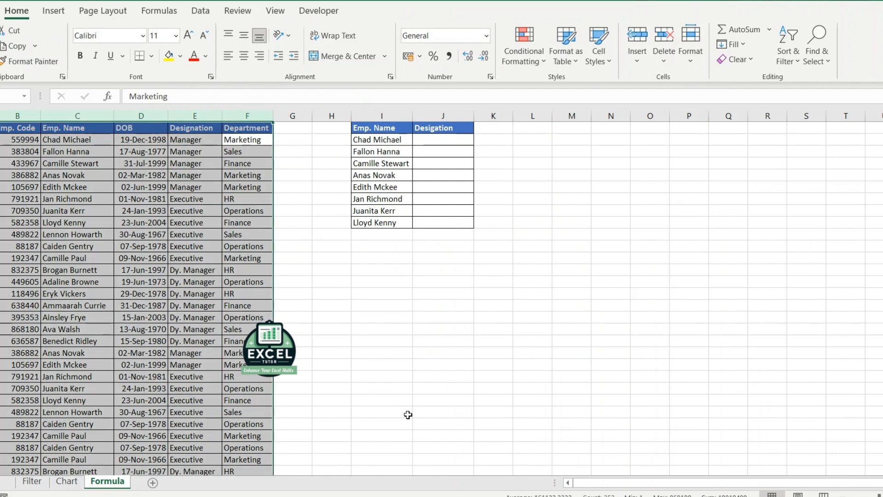
{"action": "key", "text": "Right"}
{"action": "key", "text": "Right"}
{"action": "key", "text": "Right"}
{"action": "key", "text": "Right"}
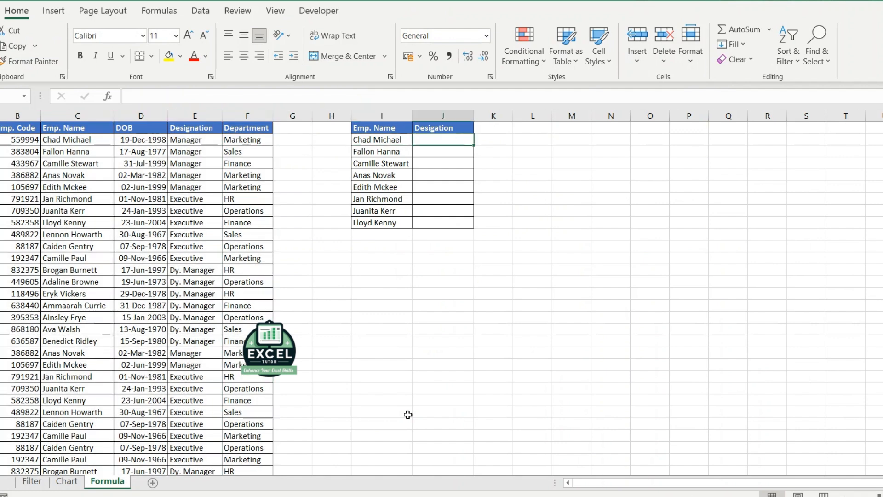
{"action": "key", "text": "Left"}
{"action": "key", "text": "Left"}
{"action": "key", "text": "Left"}
{"action": "key", "text": "Left"}
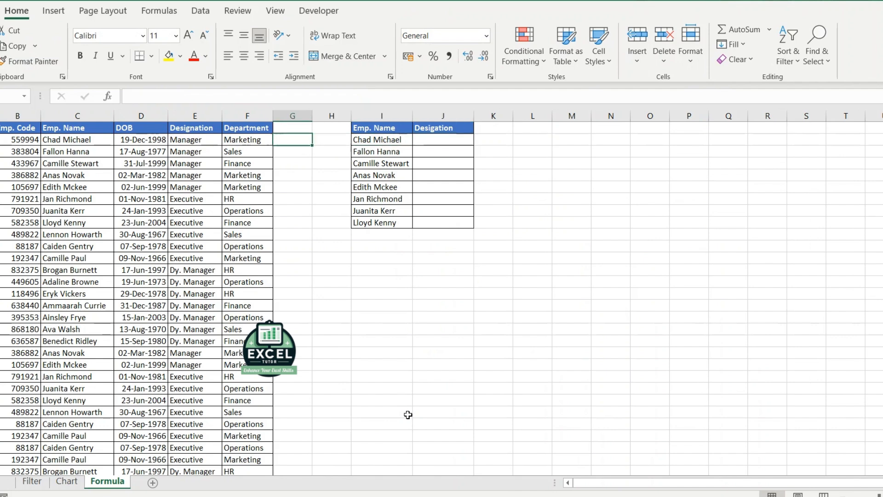
{"action": "key", "text": "Right"}
{"action": "key", "text": "Right"}
{"action": "key", "text": "Right"}
{"action": "key", "text": "Right"}
Start a VLOOKUP formula in J2 with lookup value I2 and table array C1:F42, and cancel the entry.
{"action": "type", "text": "=VLOOKUP("}
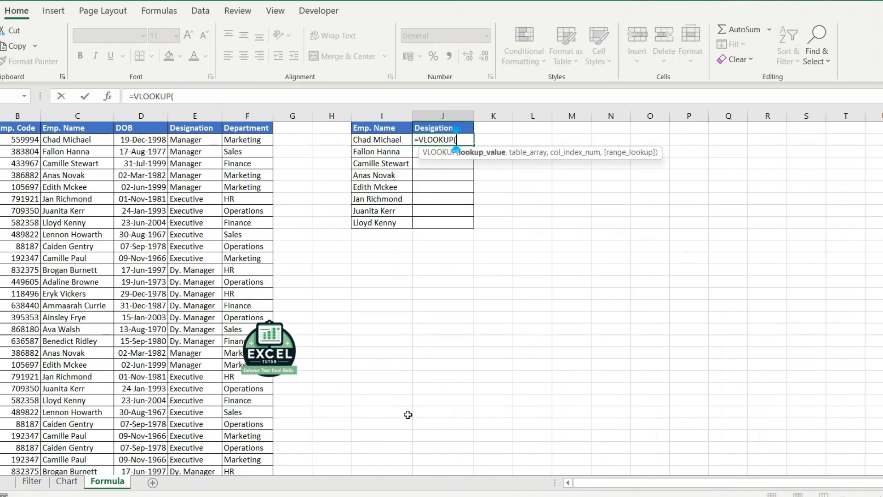
{"action": "key", "text": "Left"}
{"action": "type", "text": ","}
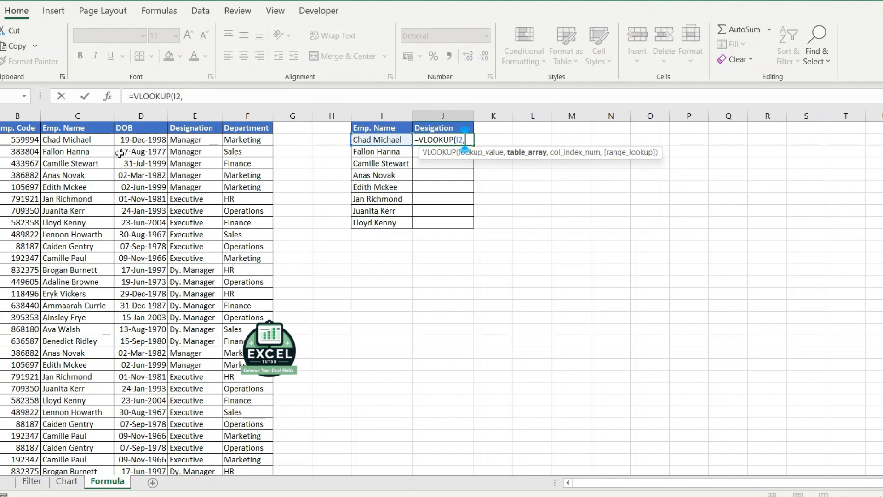
{"action": "left_click", "coordinate": [98, 130]}
{"action": "key", "text": "ctrl+shift+Right"}
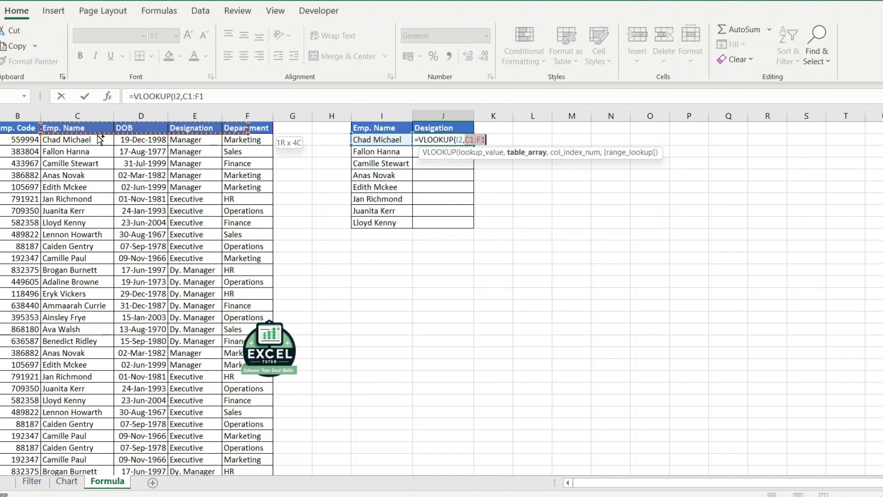
{"action": "key", "text": "ctrl+shift+Down"}
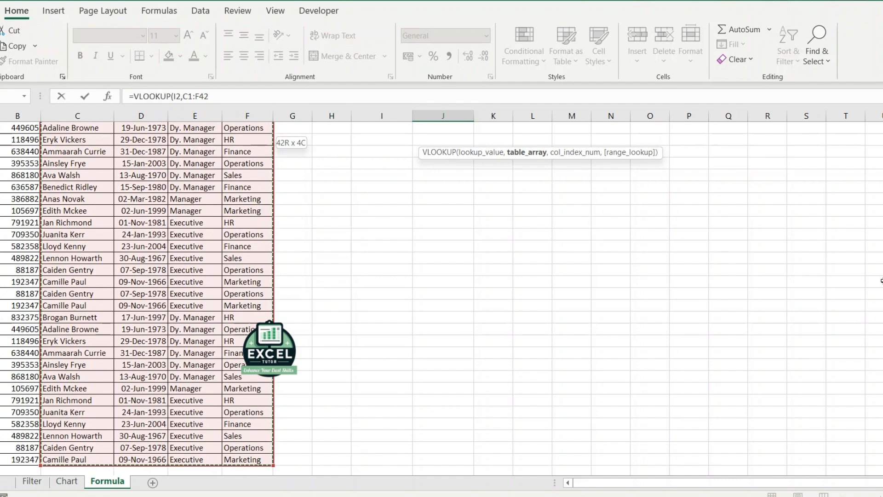
{"action": "scroll", "coordinate": [724, 247], "scroll_direction": "up", "scroll_amount": 3}
{"action": "scroll", "coordinate": [442, 295], "scroll_direction": "up", "scroll_amount": 2}
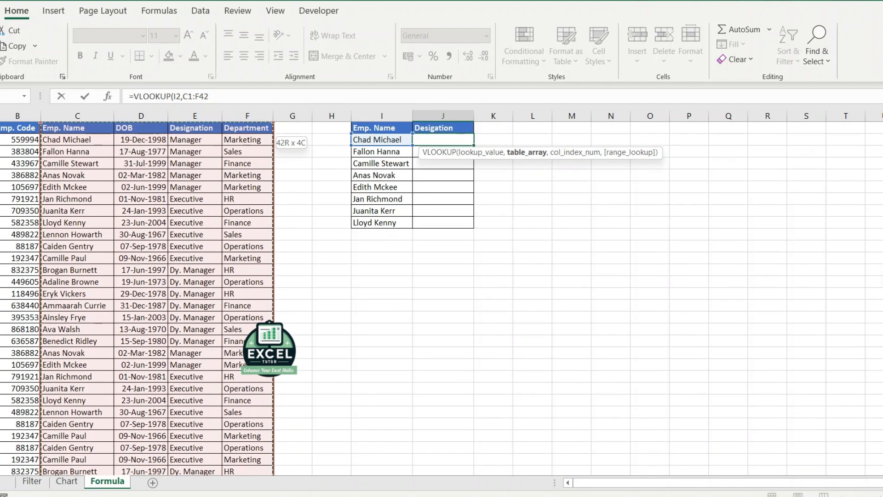
{"action": "scroll", "coordinate": [477, 151], "scroll_direction": "down", "scroll_amount": 5}
{"action": "scroll", "coordinate": [477, 151], "scroll_direction": "up", "scroll_amount": 5}
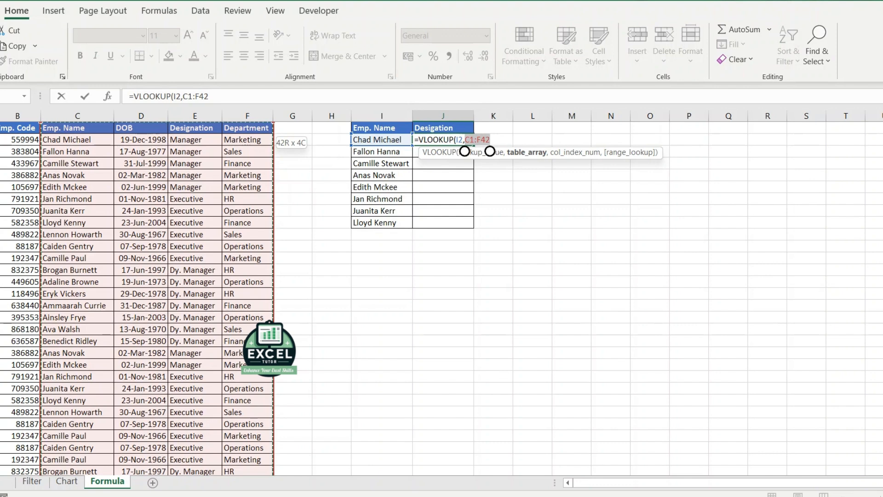
{"action": "key", "text": "Escape"}
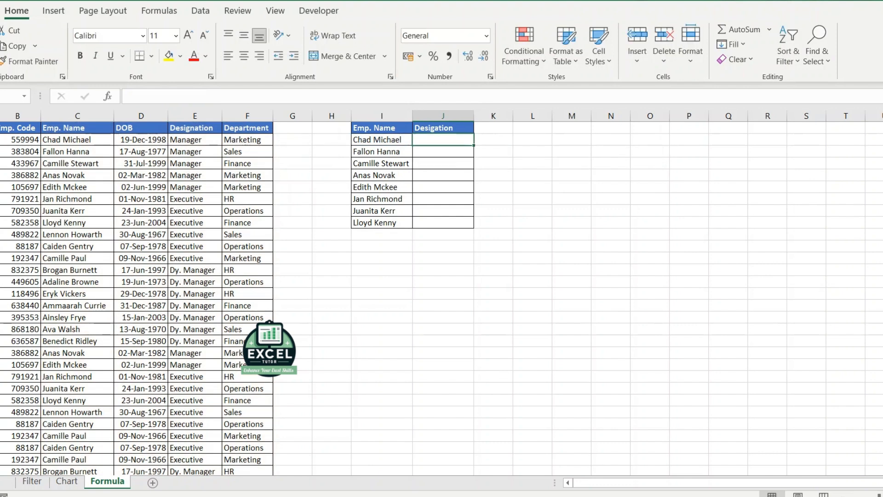
Start a VLOOKUP formula in J2 with lookup value I2 and the header cells C1:F1 as the table array.
{"action": "type", "text": "=vlookup("}
{"action": "key", "text": "Left"}
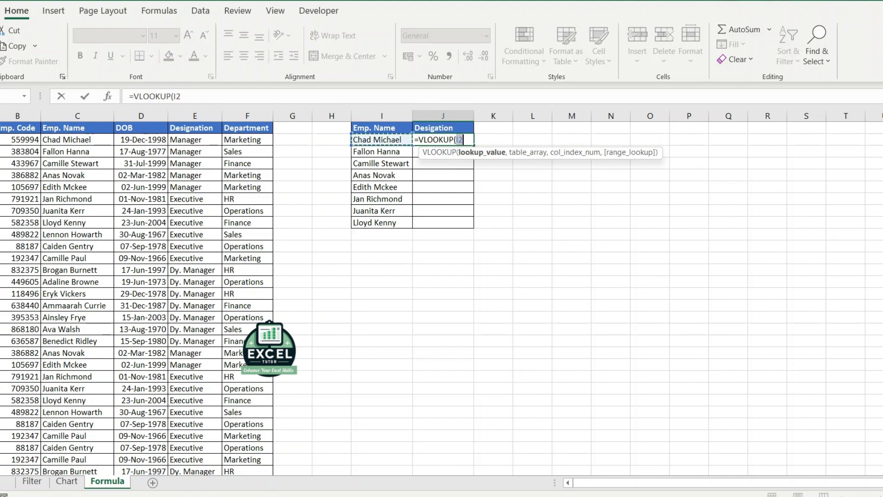
{"action": "type", "text": ","}
{"action": "left_click", "coordinate": [90, 126]}
{"action": "key", "text": "ctrl+shift+Right"}
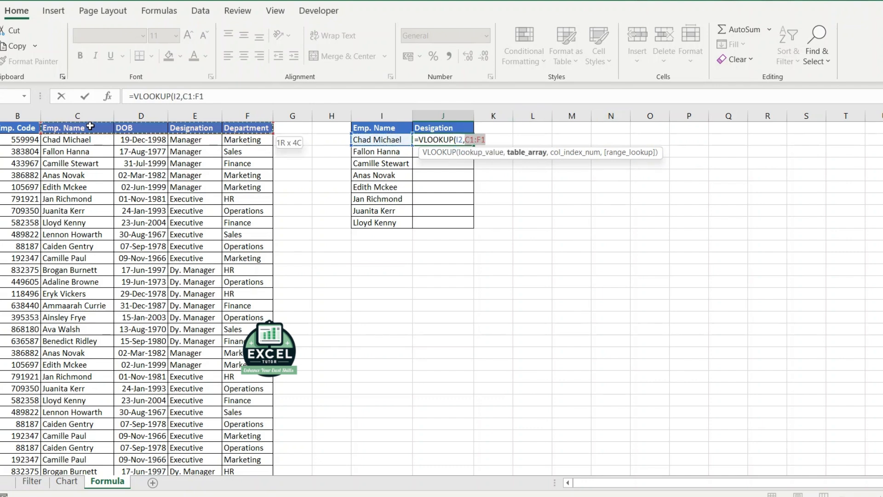
Extend the table array to C1:F42 and enter the formula with column index 2 and range lookup 0.
{"action": "key", "text": "ctrl+shift+Down"}
{"action": "key", "text": "shift+Down"}
{"action": "key", "text": "shift+Down"}
{"action": "key", "text": "shift+Down"}
{"action": "key", "text": "shift+Down"}
{"action": "key", "text": "shift+Down"}
{"action": "key", "text": "shift+Down"}
{"action": "key", "text": "shift+Down"}
{"action": "key", "text": "shift+Down"}
{"action": "key", "text": "shift+Down"}
{"action": "key", "text": "shift+Down"}
{"action": "key", "text": "shift+Down"}
{"action": "key", "text": "shift+Down"}
{"action": "key", "text": "shift+Down"}
{"action": "key", "text": "shift+Down"}
{"action": "key", "text": "shift+Down"}
{"action": "key", "text": "shift+Down"}
{"action": "key", "text": "shift+Down"}
{"action": "key", "text": "shift+Down"}
{"action": "key", "text": "shift+Down"}
{"action": "key", "text": "shift+Down"}
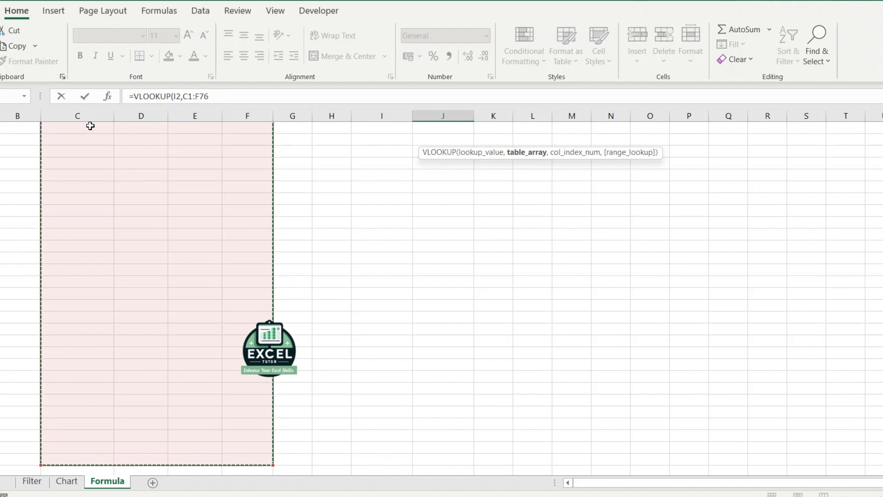
{"action": "key", "text": "ctrl+shift+Up"}
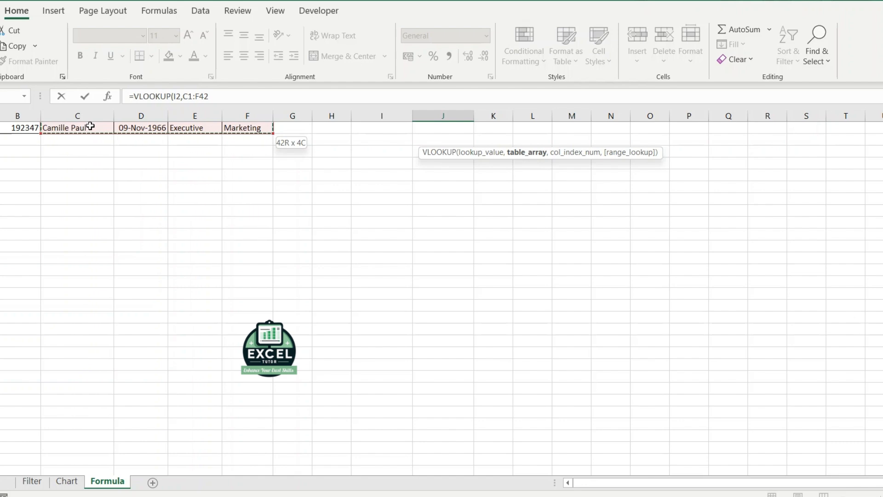
{"action": "scroll", "coordinate": [90, 125], "scroll_direction": "up", "scroll_amount": 8}
{"action": "key", "text": "ctrl+BackSpace"}
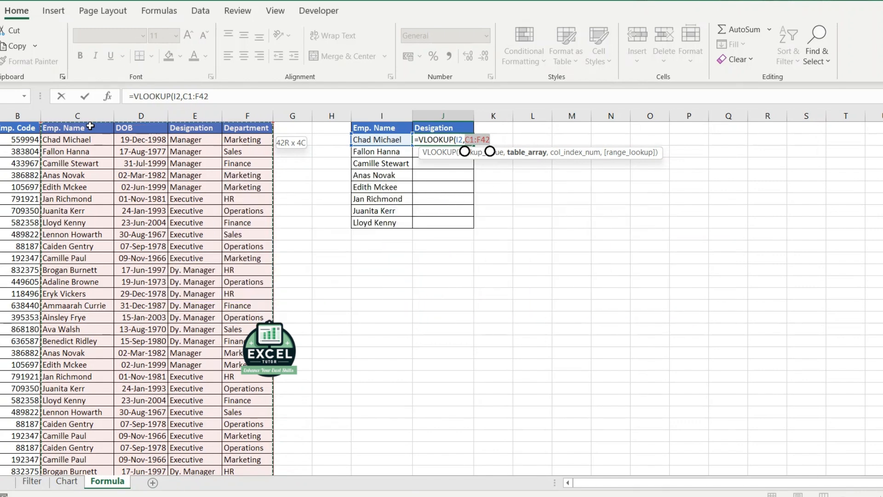
{"action": "type", "text": ",2,0)"}
{"action": "key", "text": "ctrl+Return"}
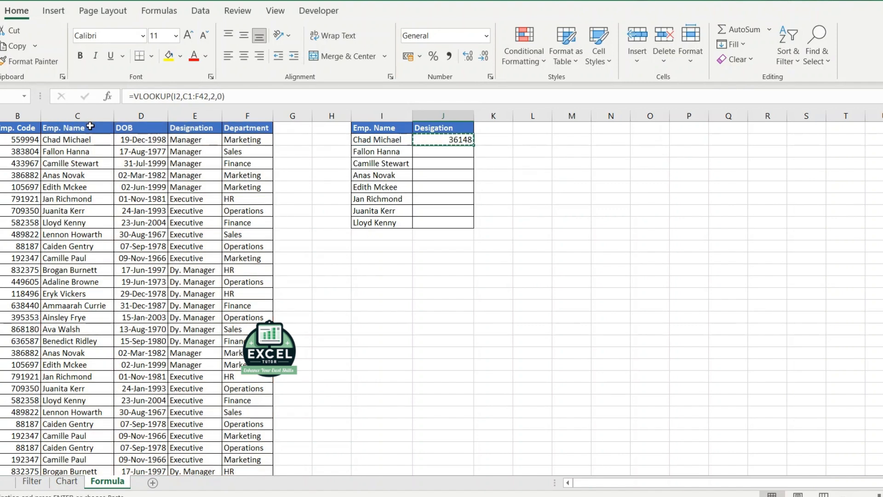
Fill the VLOOKUP formula from J2 down through J9.
{"action": "key", "text": "shift+Down"}
{"action": "key", "text": "shift+Down"}
{"action": "key", "text": "shift+Down"}
{"action": "key", "text": "shift+Down"}
{"action": "key", "text": "shift+Down"}
{"action": "key", "text": "shift+Down"}
{"action": "key", "text": "shift+Down"}
{"action": "key", "text": "ctrl+d"}
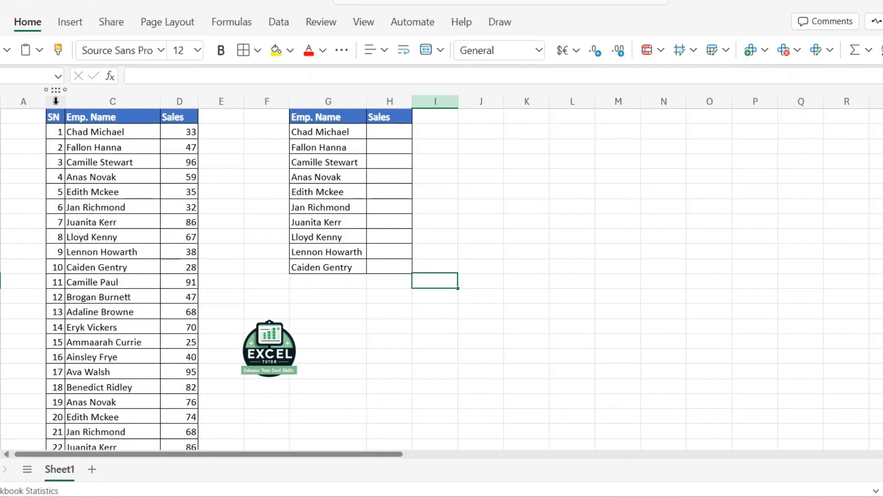
On Sheet1 of the other workbook, start a VLOOKUP formula in H2 with lookup value G2.
{"action": "left_click_drag", "start_coordinate": [56, 101], "coordinate": [180, 100]}
{"action": "left_click", "coordinate": [383, 222]}
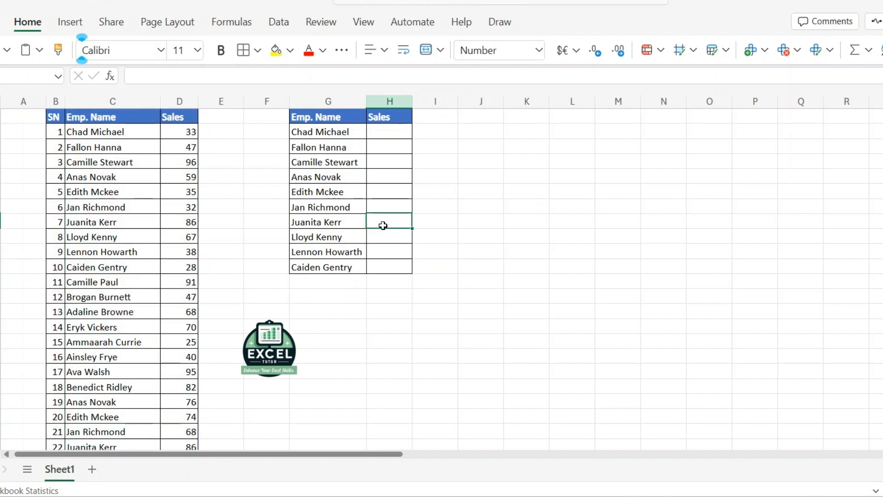
{"action": "left_click", "coordinate": [397, 132]}
{"action": "type", "text": "=vlOOKUP("}
{"action": "key", "text": "Tab"}
{"action": "key", "text": "Left"}
{"action": "key", "text": "Left"}
{"action": "key", "text": "Left"}
{"action": "key", "text": "Right"}
{"action": "key", "text": "Right"}
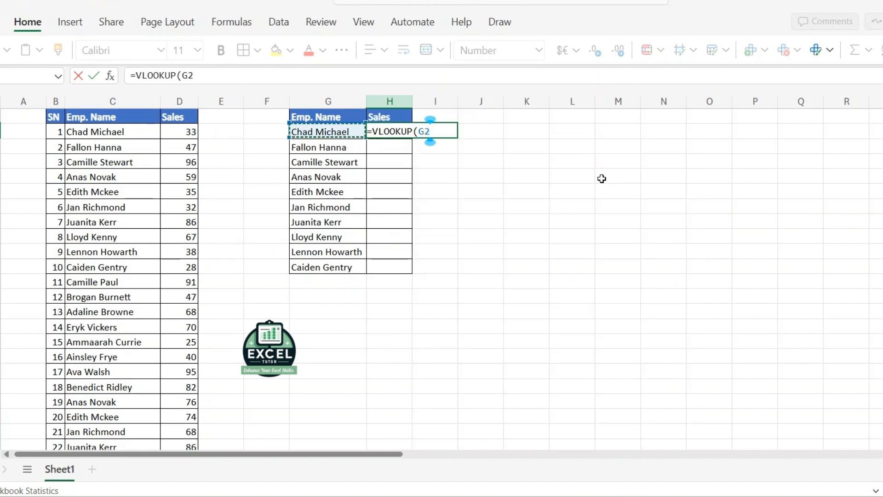
Complete the VLOOKUP with table array C1:D42, column index 2 and range lookup 0.
{"action": "type", "text": ","}
{"action": "left_click", "coordinate": [147, 113]}
{"action": "key", "text": "shift+Right"}
{"action": "key", "text": "ctrl+shift+Down"}
{"action": "type", "text": ",2,0)"}
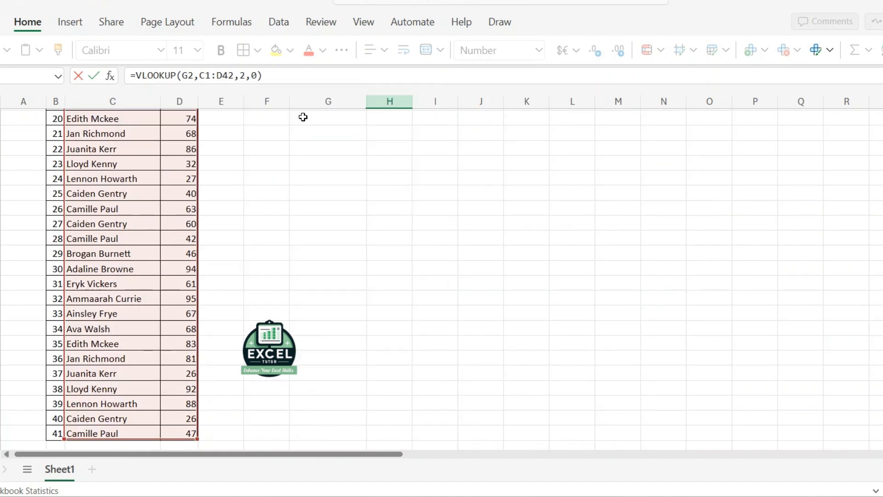
{"action": "key", "text": "Return"}
Edit the H2 formula to make its table array absolute as $C$1:$D$42.
{"action": "key", "text": "Up"}
{"action": "key", "text": "Up"}
{"action": "key", "text": "Down"}
{"action": "key", "text": "F2"}
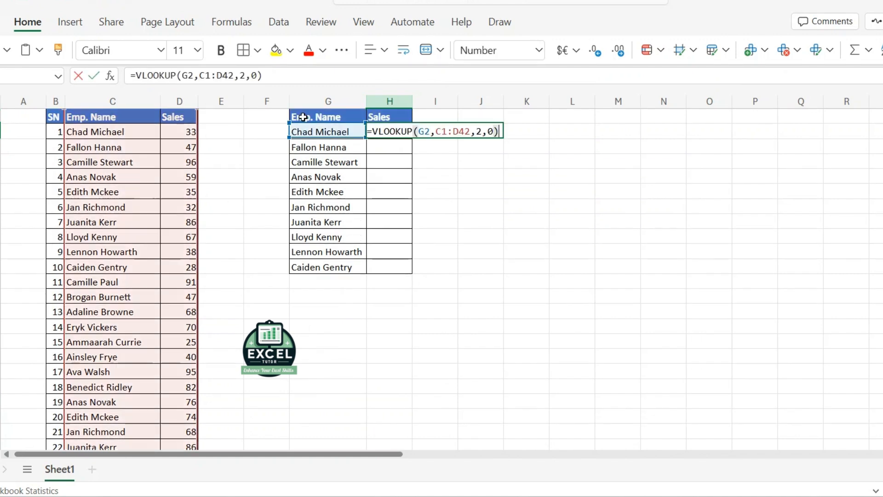
{"action": "key", "text": "Left"}
{"action": "key", "text": "Left"}
{"action": "key", "text": "Left"}
{"action": "key", "text": "Left"}
{"action": "key", "text": "Left"}
{"action": "key", "text": "Left"}
{"action": "key", "text": "Left"}
{"action": "key", "text": "Left"}
{"action": "key", "text": "Left"}
{"action": "key", "text": "Left"}
{"action": "key", "text": "Left"}
{"action": "key", "text": "shift+Right"}
{"action": "key", "text": "shift+Right"}
{"action": "key", "text": "shift+Right"}
{"action": "key", "text": "shift+Right"}
{"action": "key", "text": "shift+Right"}
{"action": "key", "text": "shift+Right"}
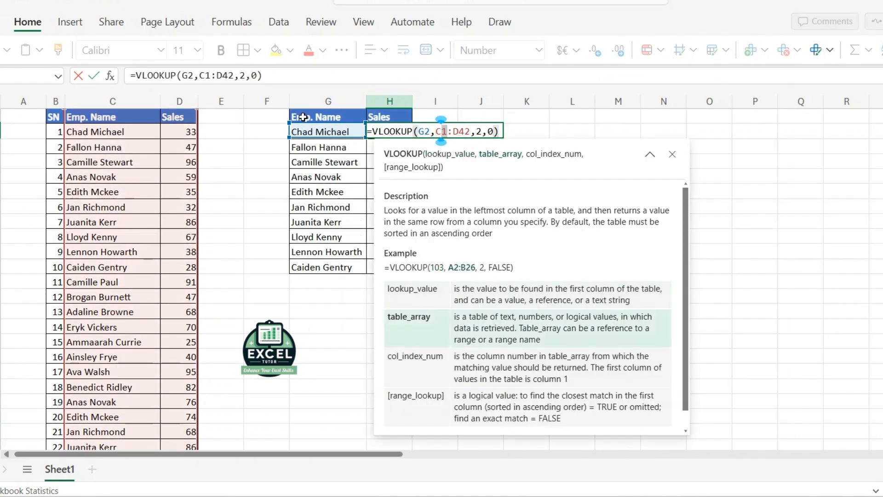
{"action": "key", "text": "F4"}
{"action": "key", "text": "ctrl+Return"}
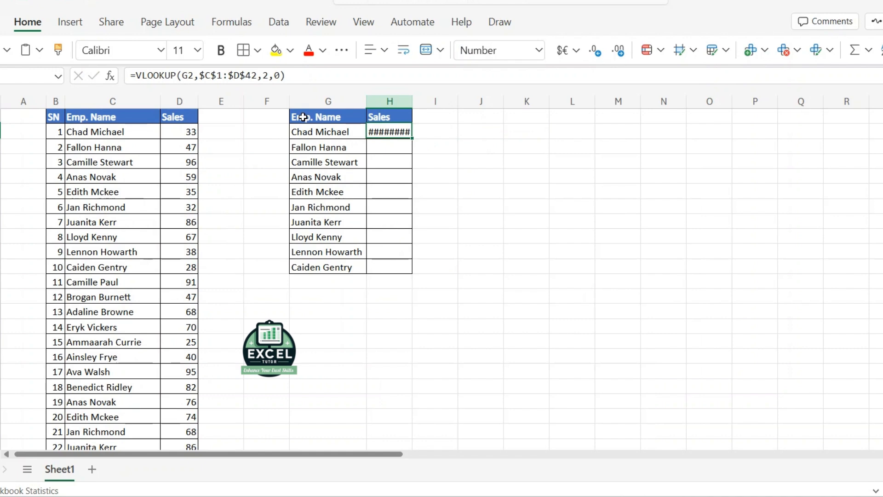
Copy the VLOOKUP formula from H2 into the remaining Sales cells through H11.
{"action": "key", "text": "ctrl+c"}
{"action": "key", "text": "shift+Down"}
{"action": "key", "text": "shift+Down"}
{"action": "key", "text": "shift+Down"}
{"action": "key", "text": "shift+Down"}
{"action": "key", "text": "shift+Down"}
{"action": "key", "text": "shift+Down"}
{"action": "key", "text": "shift+Down"}
{"action": "key", "text": "shift+Down"}
{"action": "key", "text": "shift+Down"}
{"action": "key", "text": "shift+Down"}
{"action": "key", "text": "shift+Up"}
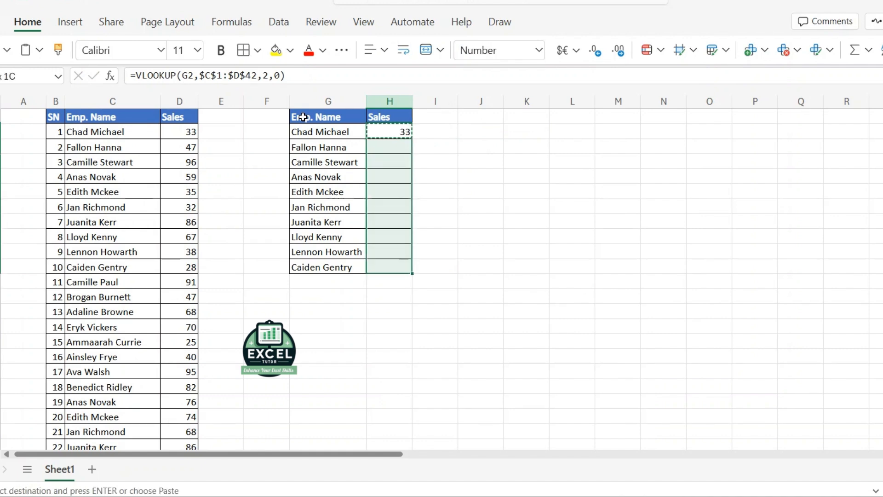
{"action": "key", "text": "Return"}
Enter a COUNTIF formula in I2 that counts the name in G2 within column C.
{"action": "key", "text": "Right"}
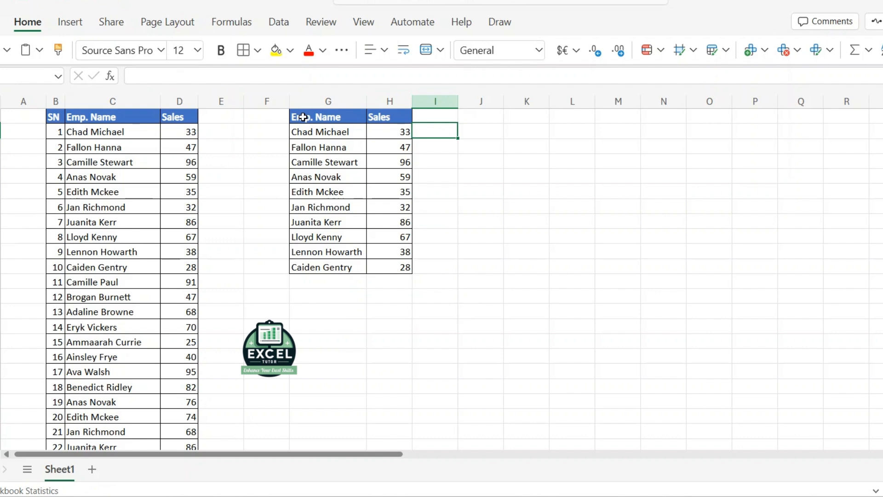
{"action": "type", "text": "=countif("}
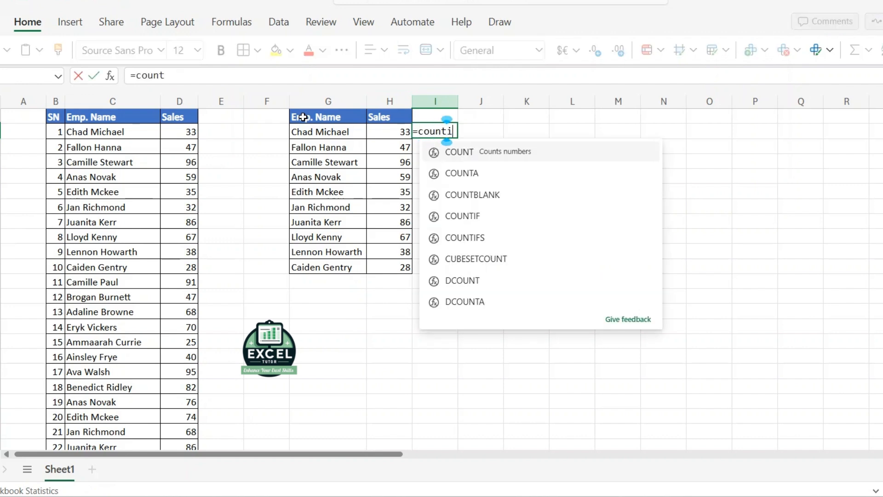
{"action": "left_click", "coordinate": [78, 146]}
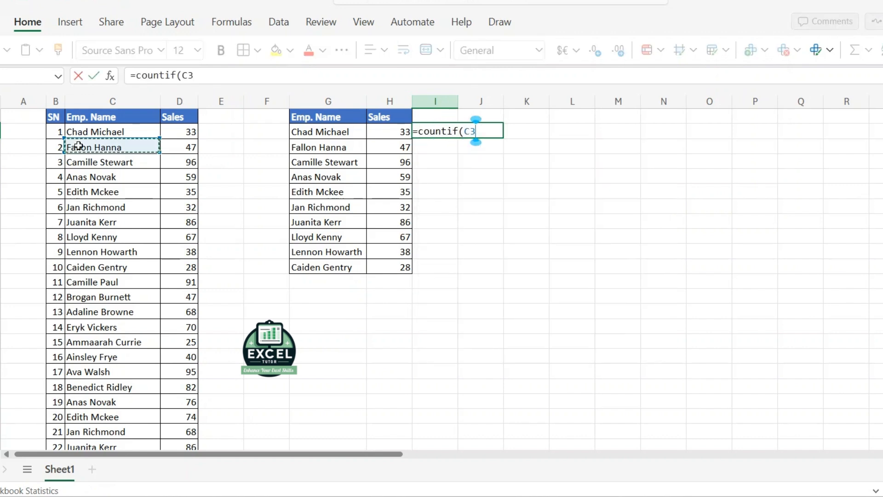
{"action": "key", "text": "ctrl+space"}
{"action": "type", "text": ",G2"}
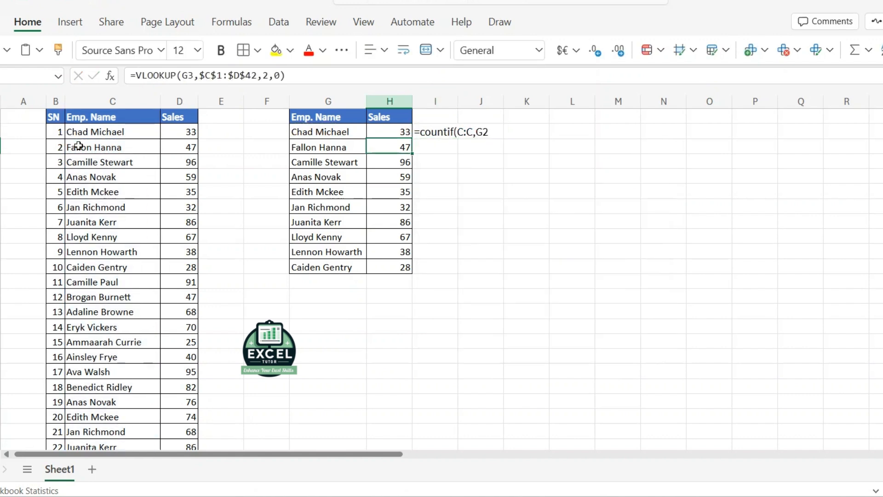
Fill the COUNTIF formula from I2 down through I11.
{"action": "key", "text": "Right"}
{"action": "key", "text": "ctrl+shift+Up"}
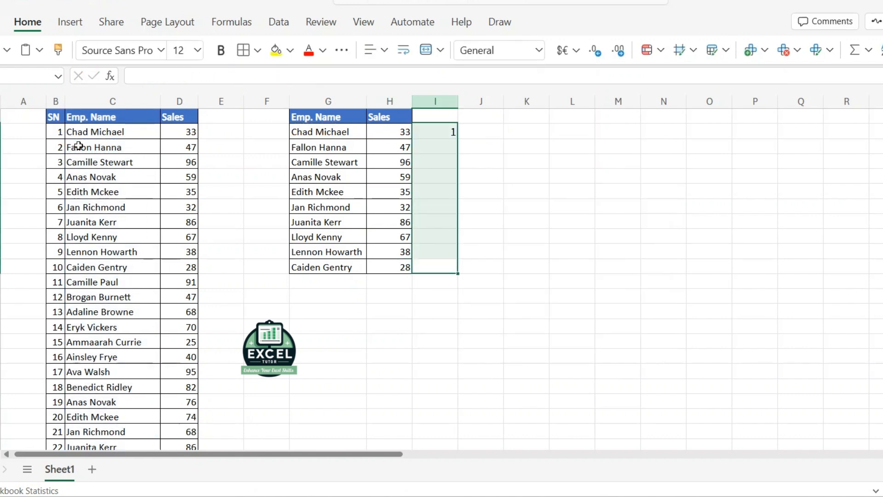
{"action": "key", "text": "ctrl+d"}
Examine the name counts in column I and compare them with the VLOOKUP results in column H.
{"action": "left_click", "coordinate": [420, 194]}
{"action": "key", "text": "Down"}
{"action": "key", "text": "Down"}
{"action": "key", "text": "Down"}
{"action": "key", "text": "Down"}
{"action": "key", "text": "Down"}
{"action": "key", "text": "Up"}
{"action": "key", "text": "Up"}
{"action": "key", "text": "Up"}
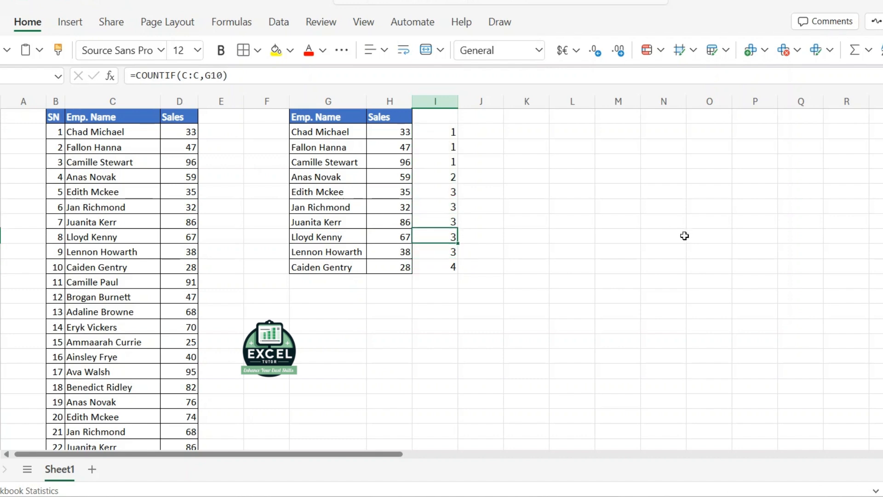
{"action": "key", "text": "Left"}
{"action": "key", "text": "Up"}
{"action": "key", "text": "Up"}
{"action": "key", "text": "Up"}
{"action": "key", "text": "Up"}
{"action": "key", "text": "Up"}
{"action": "key", "text": "Up"}
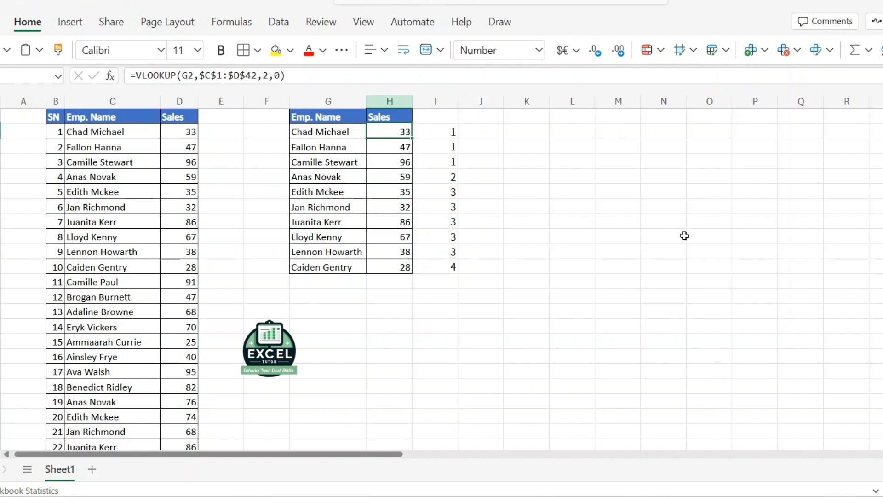
Delete the COUNTIF formulas from I2:I11.
{"action": "key", "text": "Right"}
{"action": "key", "text": "ctrl+shift+Down"}
{"action": "key", "text": "Delete"}
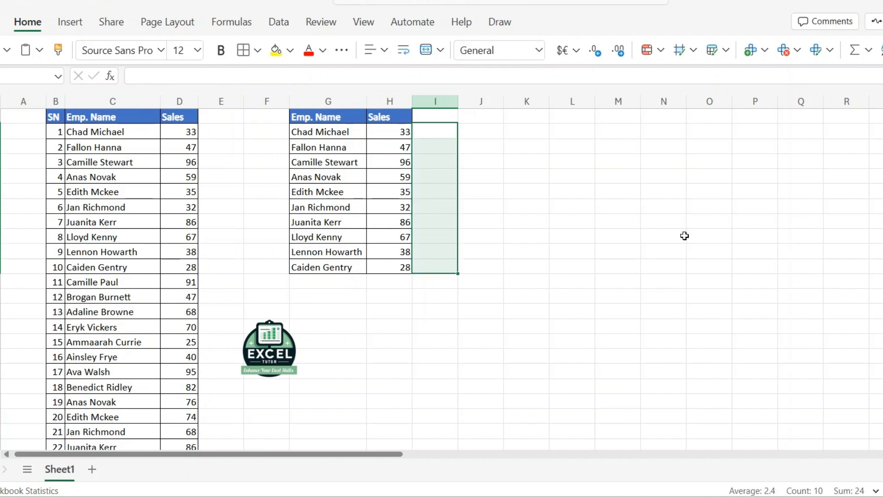
Clear the VLOOKUP formulas from the Sales cells H2:H11.
{"action": "key", "text": "Left"}
{"action": "key", "text": "ctrl+shift+Down"}
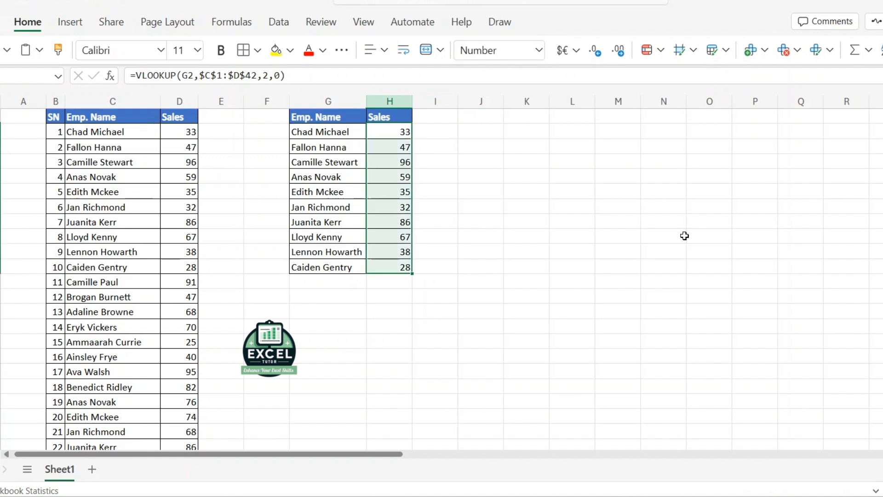
{"action": "key", "text": "Delete"}
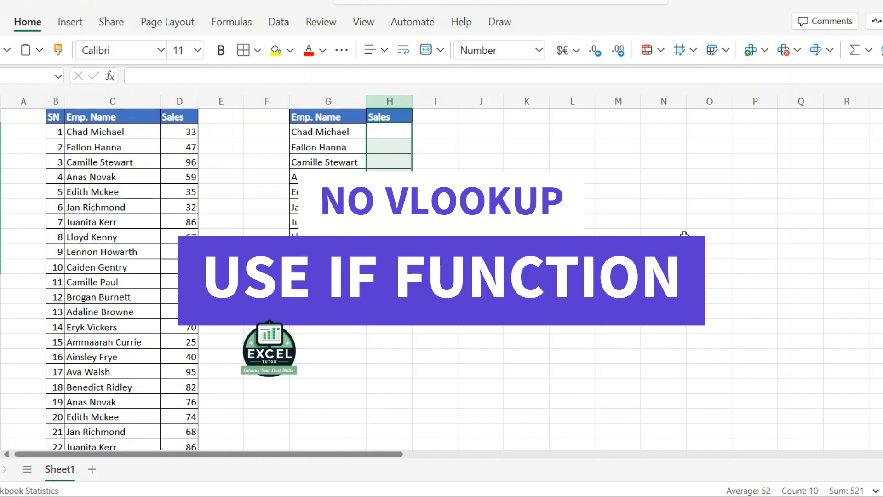
Start an IF formula in H2 with the logical test G2=$C$2:$C$42.
{"action": "key", "text": "Right"}
{"action": "key", "text": "Left"}
{"action": "type", "text": "=if("}
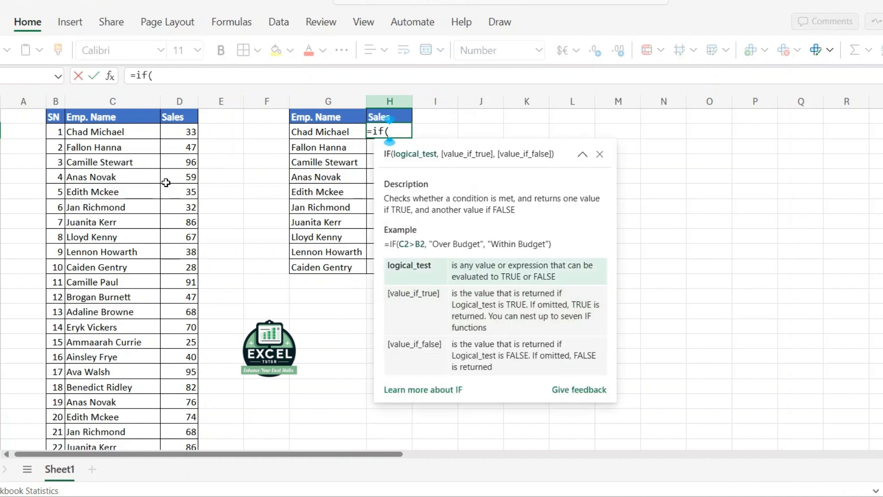
{"action": "left_click", "coordinate": [308, 133]}
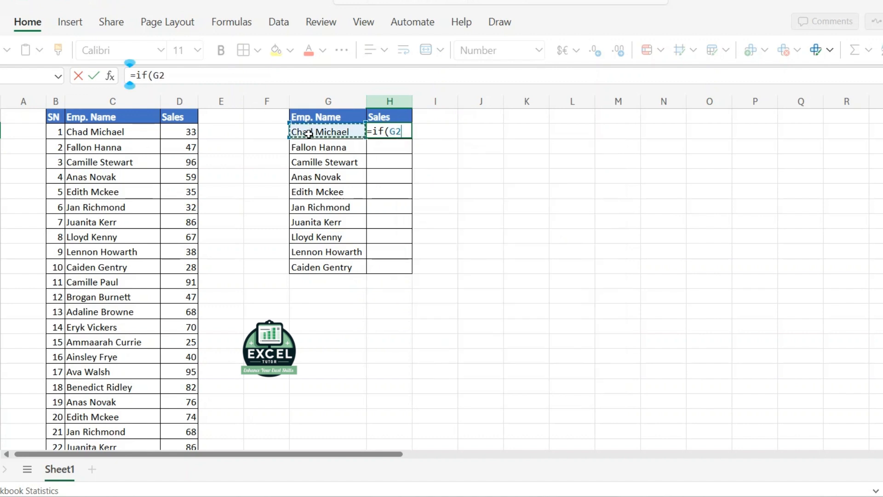
{"action": "type", "text": "="}
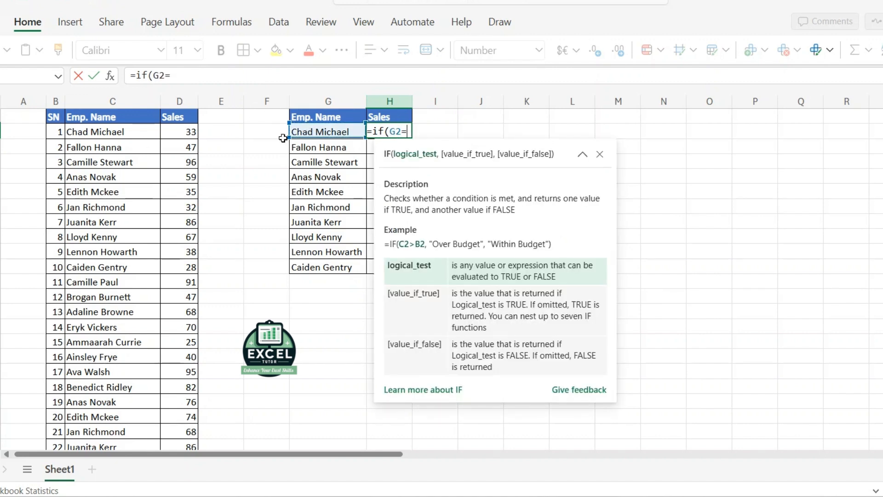
{"action": "left_click", "coordinate": [151, 132]}
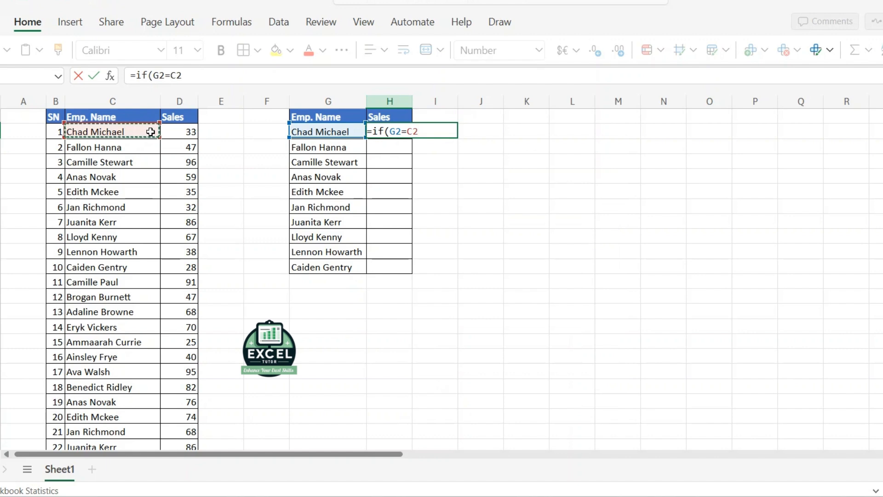
{"action": "key", "text": "ctrl+shift+Down"}
{"action": "key", "text": "F4"}
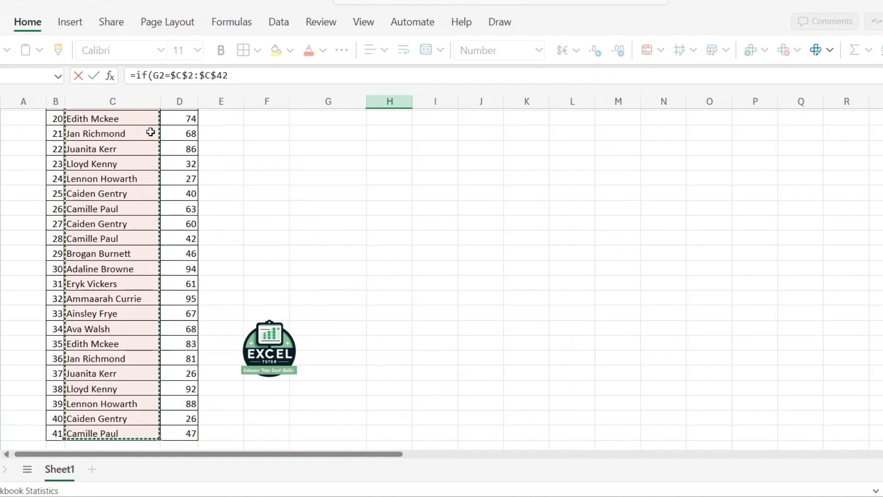
Complete the H2 IF formula with $D$2:$D$42 as the true value and "" as the false value.
{"action": "type", "text": ","}
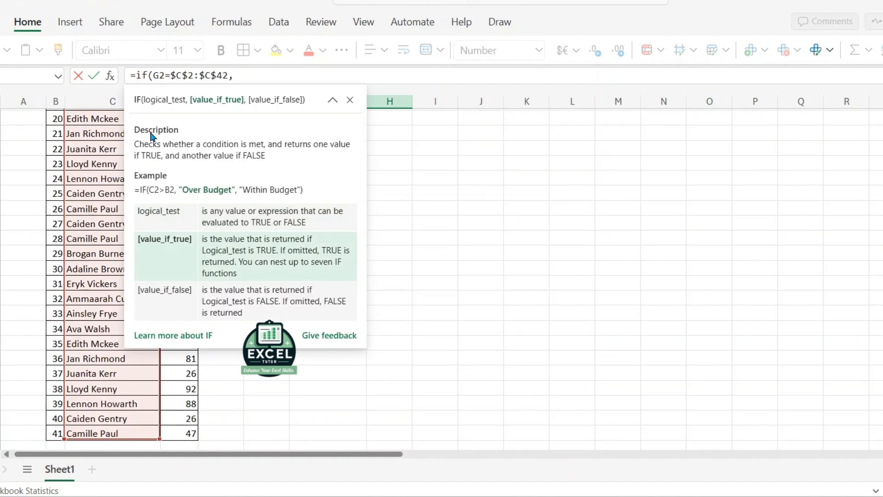
{"action": "left_click", "coordinate": [82, 157]}
{"action": "key", "text": "ctrl+Up"}
{"action": "key", "text": "Down"}
{"action": "key", "text": "Right"}
{"action": "key", "text": "ctrl+shift+Down"}
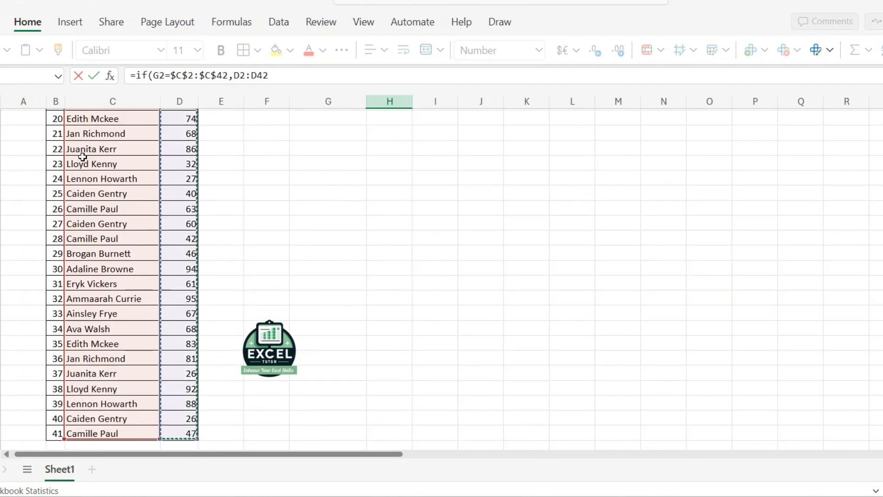
{"action": "key", "text": "F4"}
{"action": "type", "text": ","}
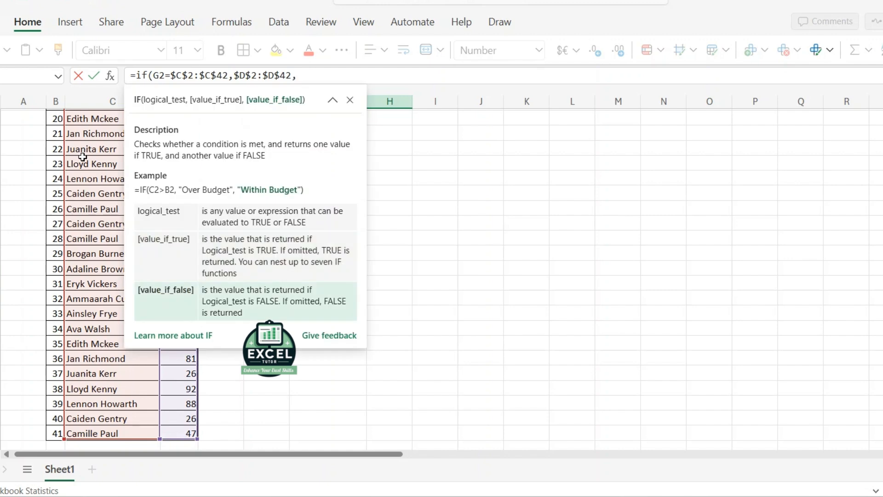
{"action": "type", "text": "\"\")"}
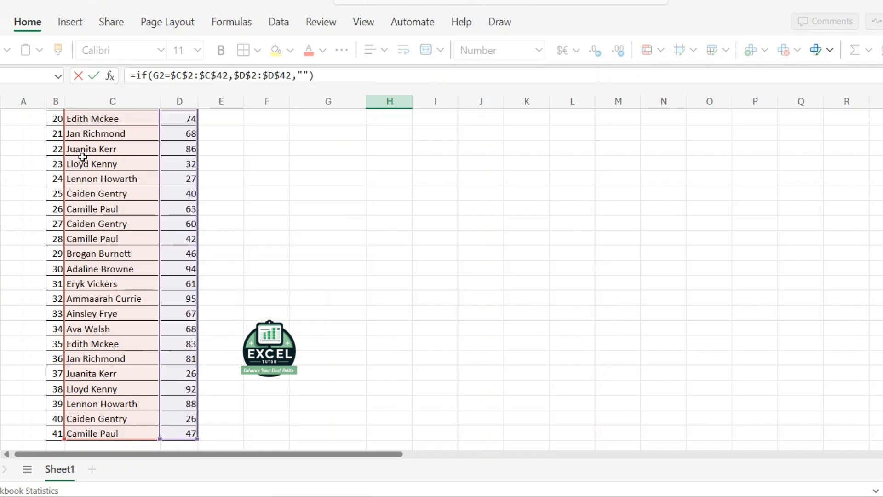
{"action": "scroll", "coordinate": [83, 157], "scroll_direction": "up", "scroll_amount": 4}
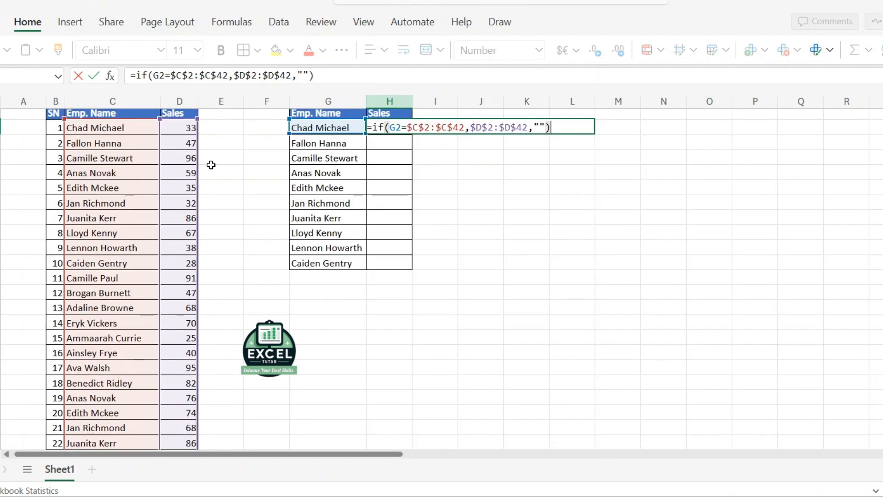
{"action": "mouse_move", "coordinate": [394, 131]}
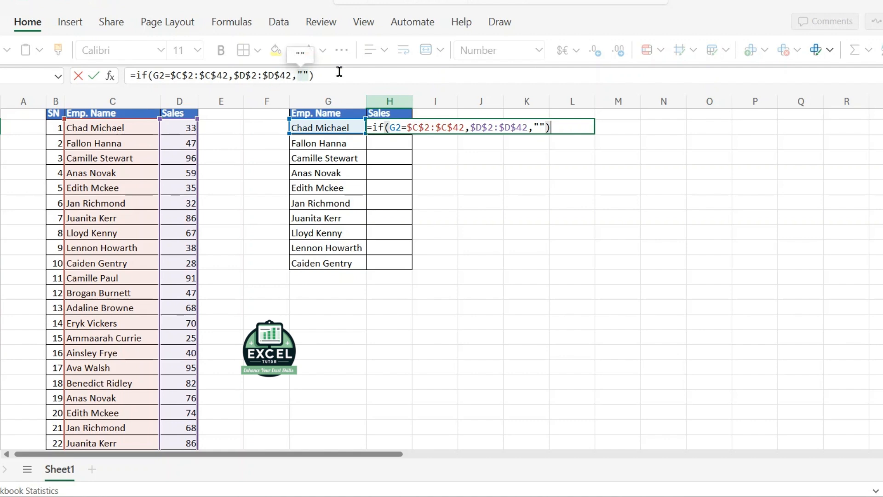
{"action": "key", "text": "Return"}
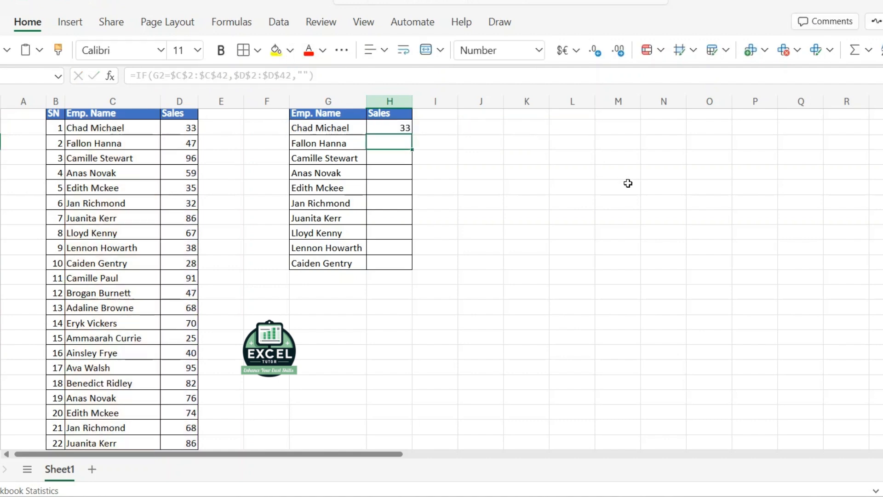
Examine the spilled IF results in column H, from H2 down past the end of the lookup table.
{"action": "key", "text": "Up"}
{"action": "key", "text": "Down"}
{"action": "key", "text": "Down"}
{"action": "key", "text": "Down"}
{"action": "key", "text": "Down"}
{"action": "key", "text": "Down"}
{"action": "key", "text": "Up"}
{"action": "key", "text": "Up"}
{"action": "key", "text": "Up"}
{"action": "key", "text": "Up"}
{"action": "key", "text": "Up"}
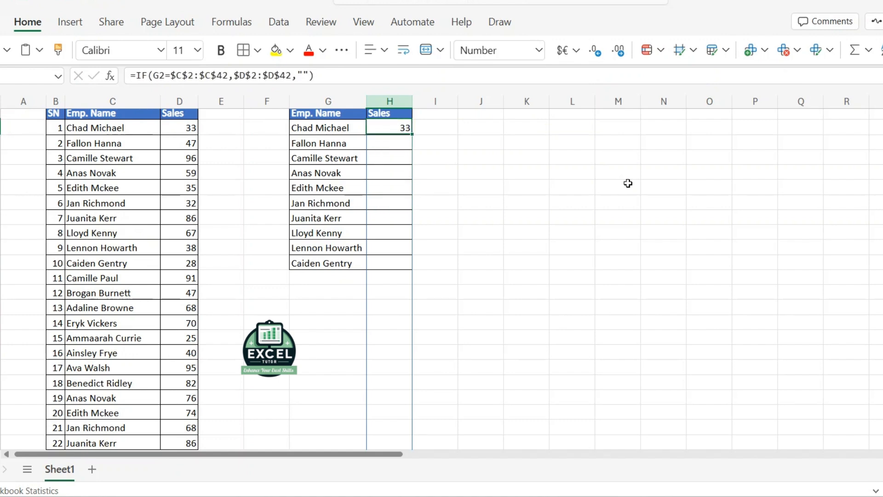
{"action": "key", "text": "Down"}
{"action": "key", "text": "Down"}
{"action": "key", "text": "Down"}
{"action": "key", "text": "Down"}
{"action": "key", "text": "Down"}
{"action": "key", "text": "Down"}
{"action": "key", "text": "Down"}
{"action": "key", "text": "Down"}
{"action": "key", "text": "Down"}
{"action": "key", "text": "Down"}
{"action": "key", "text": "Down"}
{"action": "key", "text": "Down"}
{"action": "key", "text": "Down"}
{"action": "key", "text": "Down"}
{"action": "key", "text": "Down"}
{"action": "key", "text": "Down"}
{"action": "key", "text": "Down"}
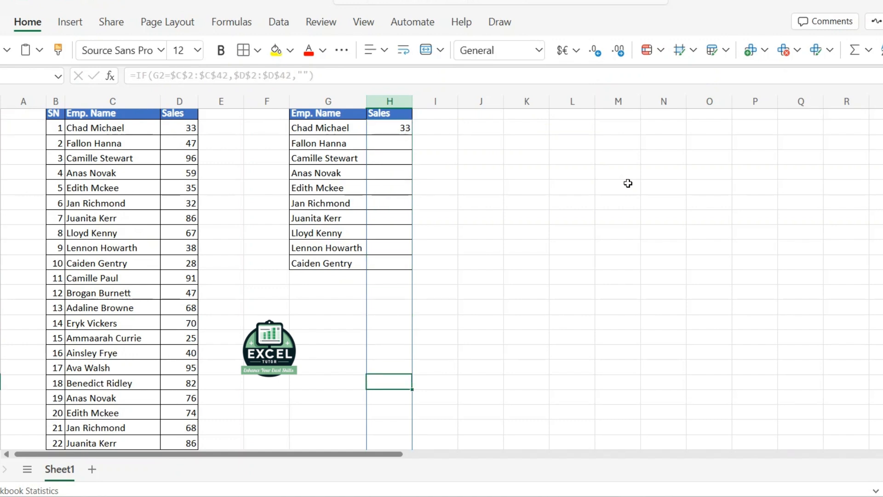
Copy the employee name from C2 into C4 so that it occurs twice in the source list.
{"action": "left_click", "coordinate": [107, 129]}
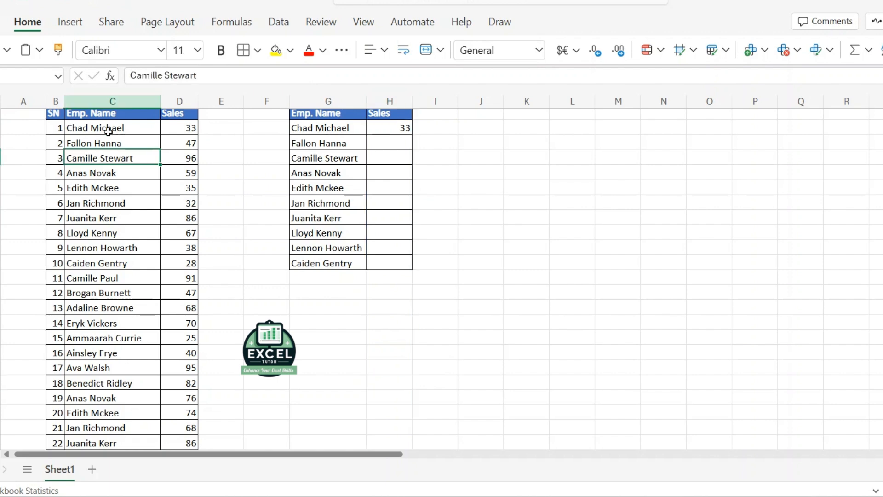
{"action": "key", "text": "ctrl+c"}
{"action": "key", "text": "Down"}
{"action": "key", "text": "Down"}
{"action": "key", "text": "ctrl+v"}
{"action": "key", "text": "Escape"}
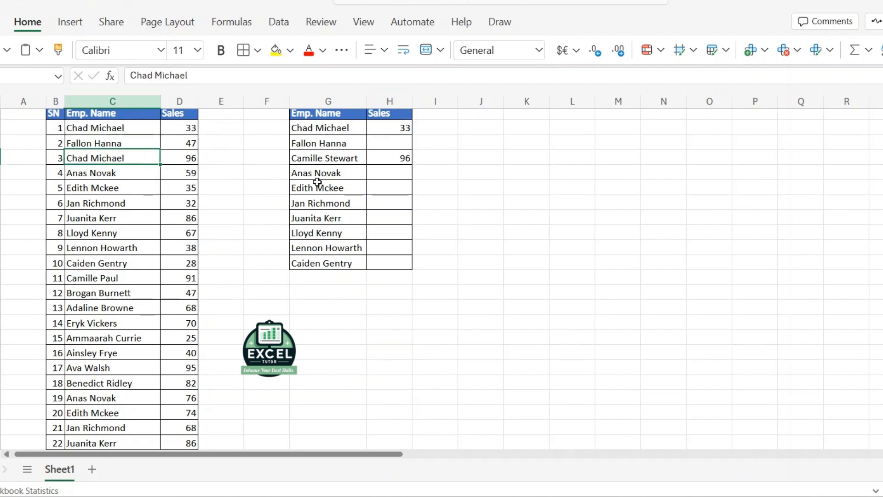
Insert an opening TEXTJOIN function in front of the IF function in the H2 formula.
{"action": "left_click", "coordinate": [409, 175]}
{"action": "left_click", "coordinate": [399, 127]}
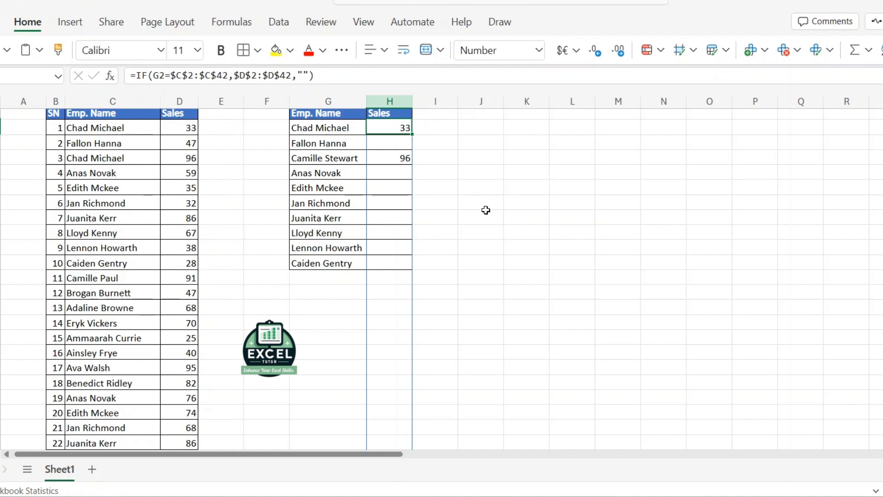
{"action": "key", "text": "F2"}
{"action": "key", "text": "Right"}
{"action": "type", "text": "te"}
{"action": "key", "text": "alt"}
{"action": "type", "text": "xtjoin"}
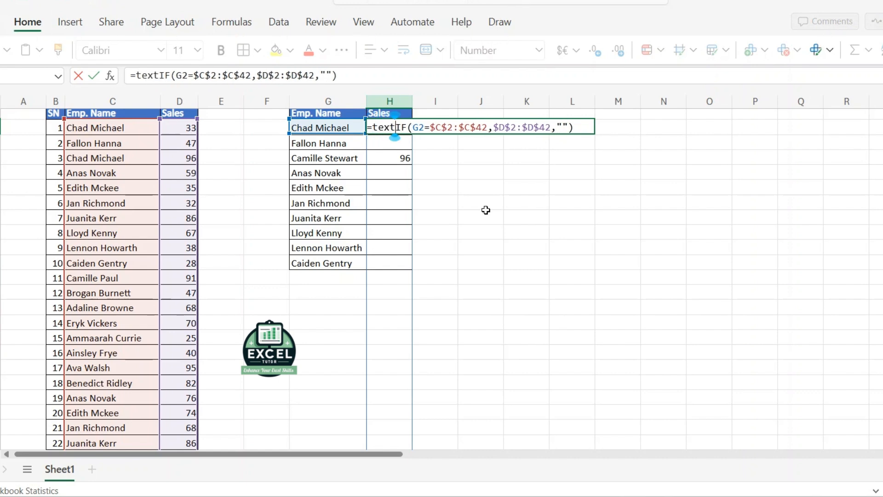
{"action": "type", "text": "("}
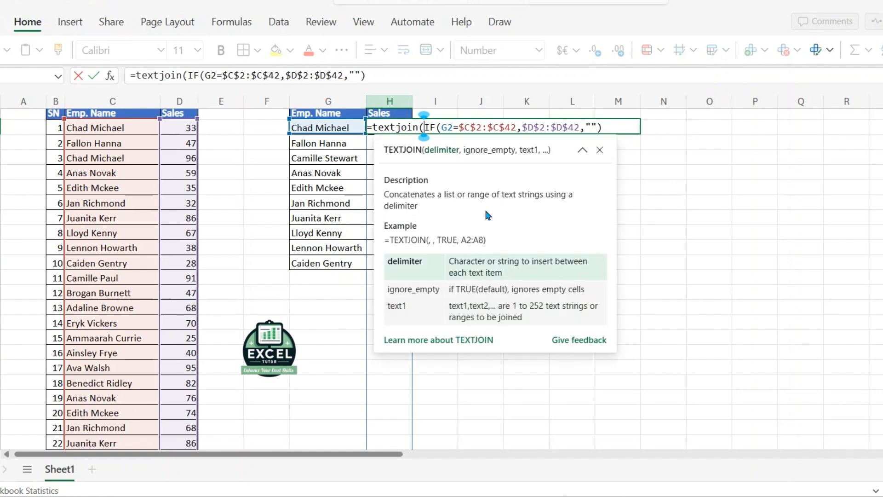
Give TEXTJOIN the delimiter "," and TRUE for ignoring empty cells, and complete the H2 formula.
{"action": "type", "text": "\","}
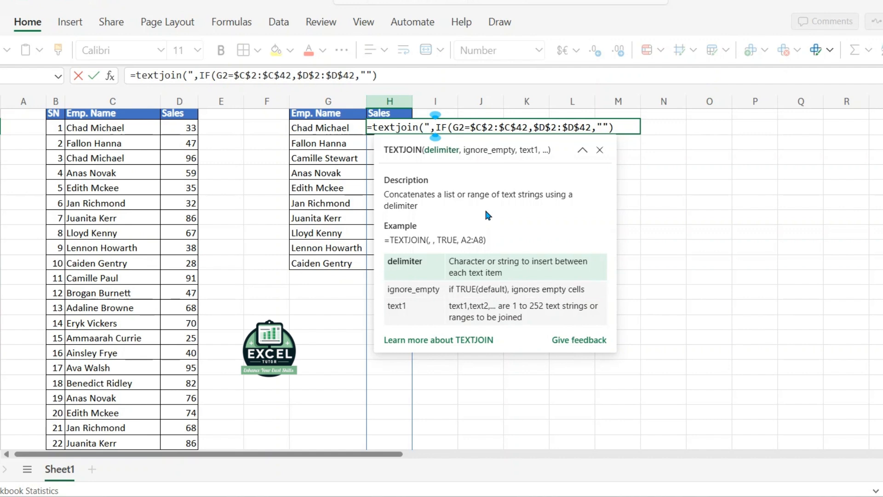
{"action": "type", "text": "\""}
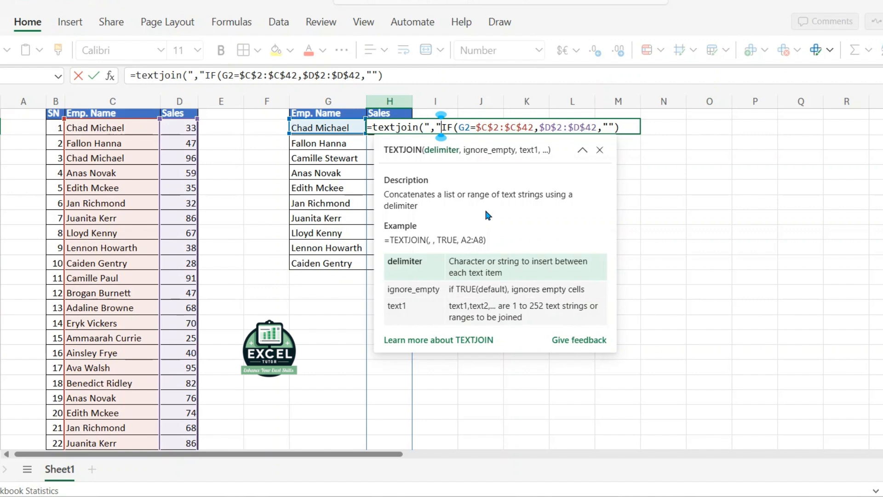
{"action": "type", "text": ","}
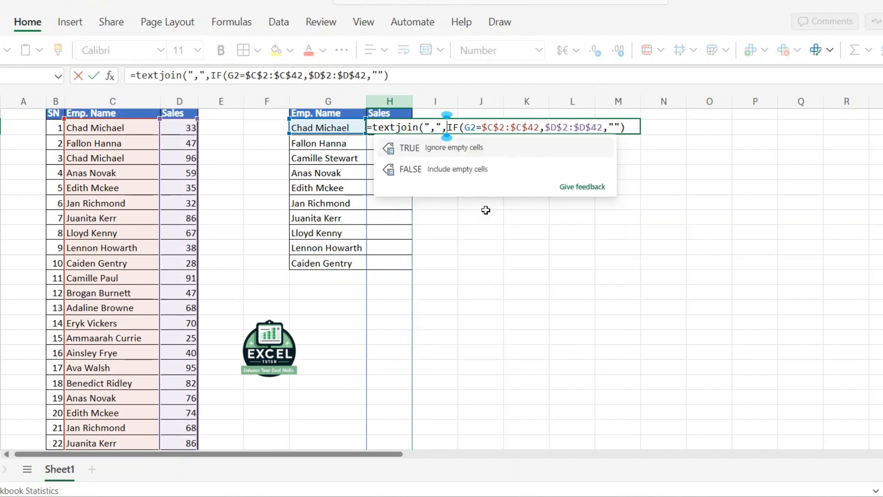
{"action": "type", "text": "true,"}
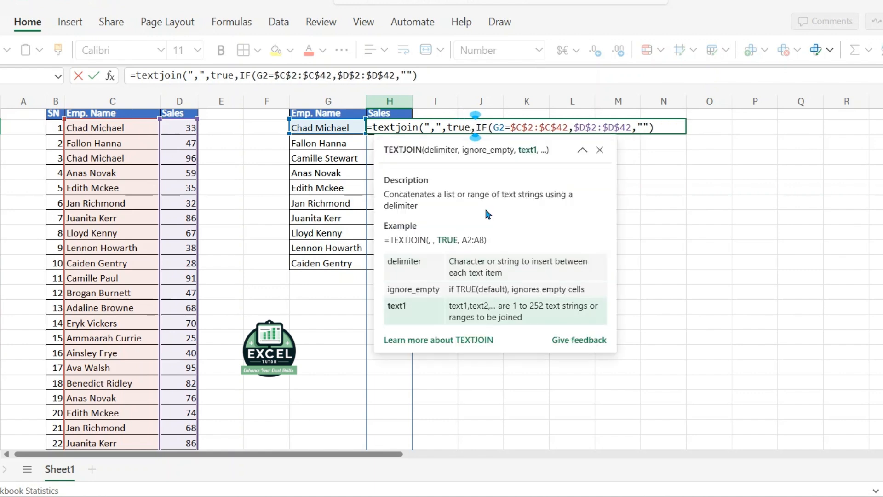
{"action": "key", "text": "shift+End"}
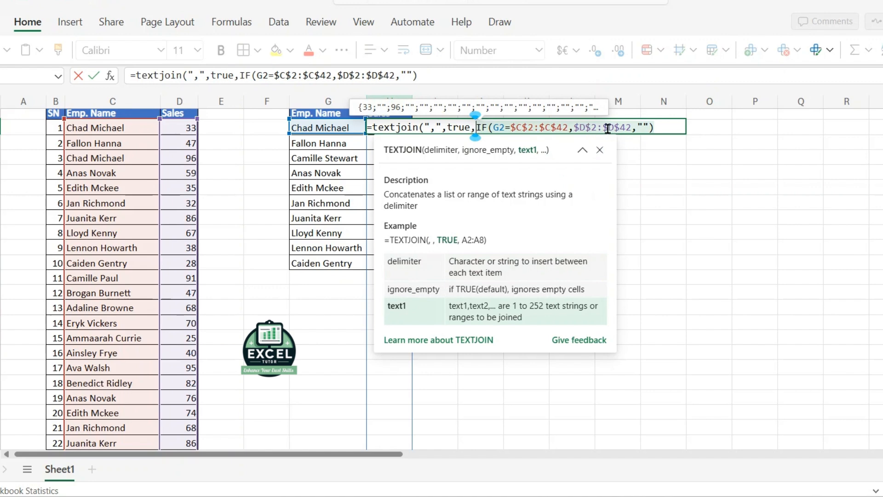
{"action": "left_click", "coordinate": [671, 127]}
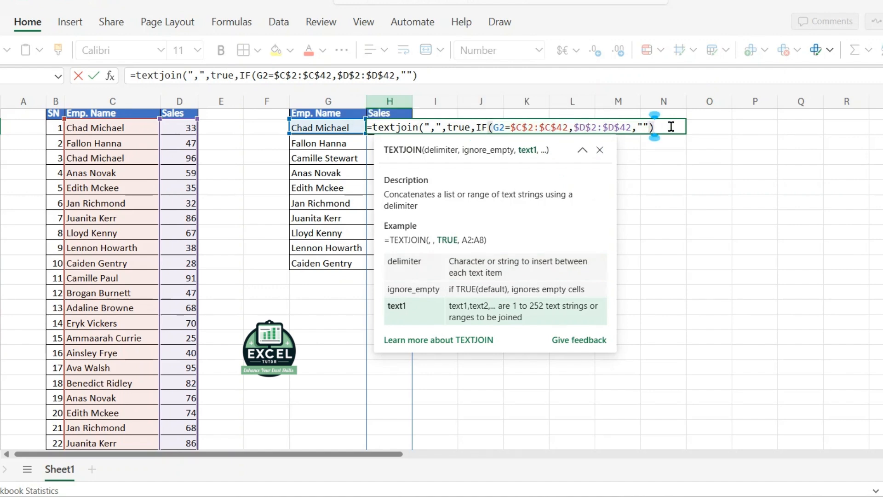
{"action": "type", "text": ")"}
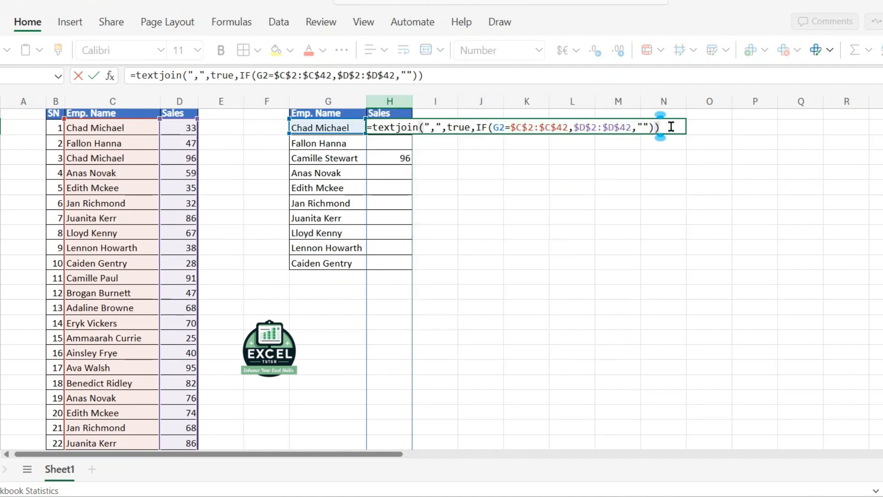
{"action": "key", "text": "Return"}
{"action": "key", "text": "Up"}
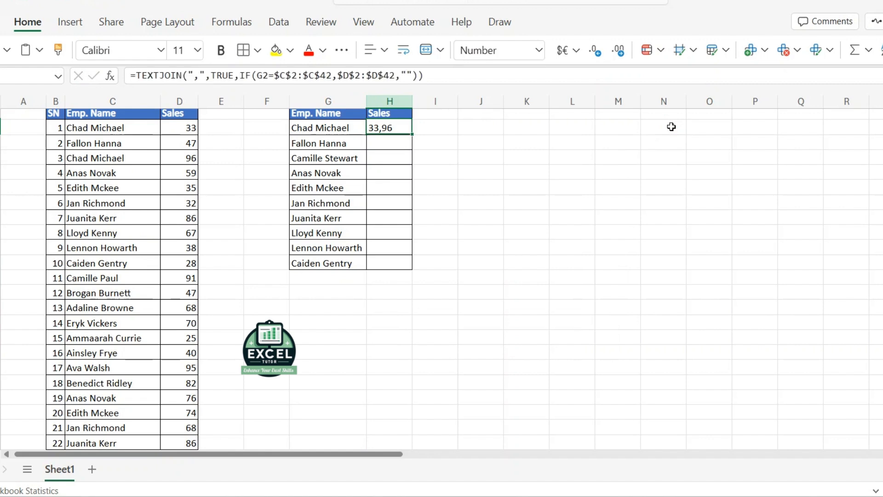
Compare the joined result in H2 with the source sales values in column D.
{"action": "key", "text": "Left"}
{"action": "key", "text": "Left"}
{"action": "key", "text": "Left"}
{"action": "key", "text": "Left"}
{"action": "key", "text": "Right"}
{"action": "key", "text": "Right"}
{"action": "key", "text": "Right"}
{"action": "key", "text": "Right"}
Copy the TEXTJOIN formula from H2 down through H11.
{"action": "key", "text": "ctrl+c"}
{"action": "key", "text": "shift+Down"}
{"action": "key", "text": "shift+Down"}
{"action": "key", "text": "shift+Down"}
{"action": "key", "text": "shift+Down"}
{"action": "key", "text": "shift+Down"}
{"action": "key", "text": "shift+Down"}
{"action": "key", "text": "shift+Down"}
{"action": "key", "text": "shift+Down"}
{"action": "key", "text": "shift+Down"}
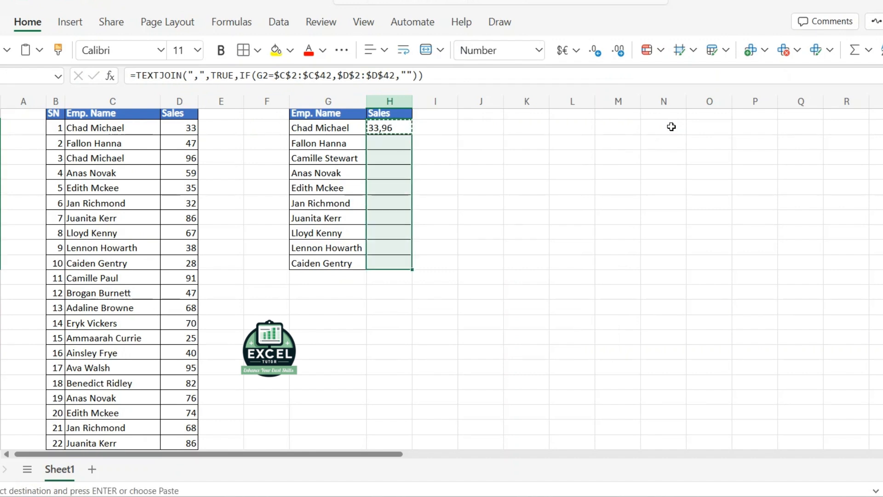
{"action": "key", "text": "Return"}
Examine the joined sales results and their formulas from H2 down to H10.
{"action": "key", "text": "Down"}
{"action": "key", "text": "Down"}
{"action": "key", "text": "Down"}
{"action": "key", "text": "Down"}
{"action": "key", "text": "Down"}
{"action": "key", "text": "Down"}
{"action": "key", "text": "Down"}
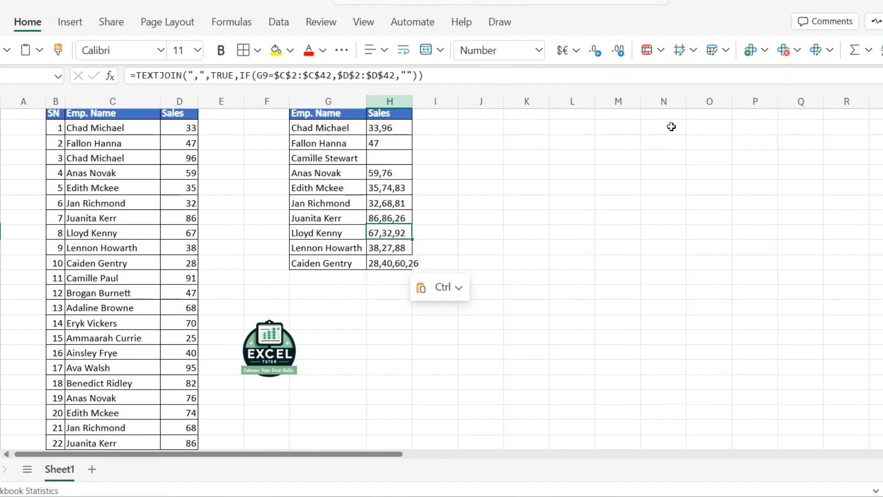
{"action": "key", "text": "Down"}
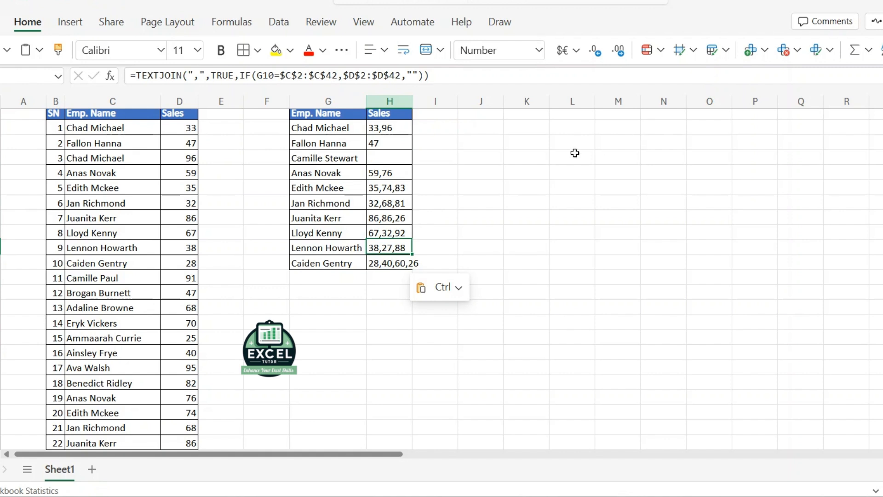
Restore the original employee name in C4 by copying it from G4.
{"action": "left_click", "coordinate": [402, 158]}
{"action": "left_click", "coordinate": [133, 158]}
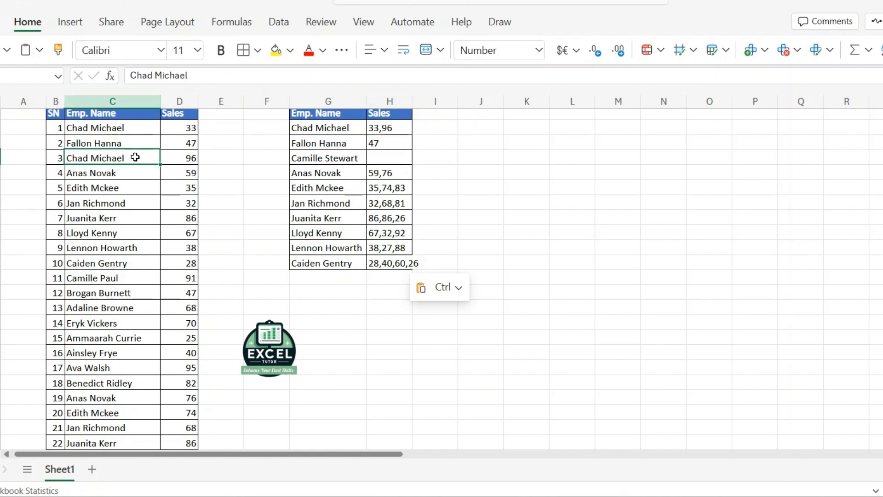
{"action": "left_click", "coordinate": [314, 158]}
{"action": "key", "text": "ctrl+c"}
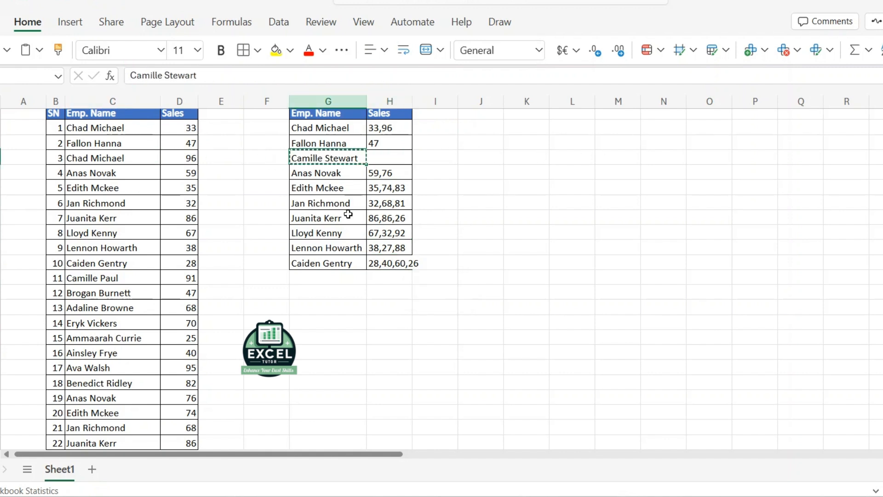
{"action": "left_click", "coordinate": [140, 161]}
{"action": "key", "text": "ctrl+v"}
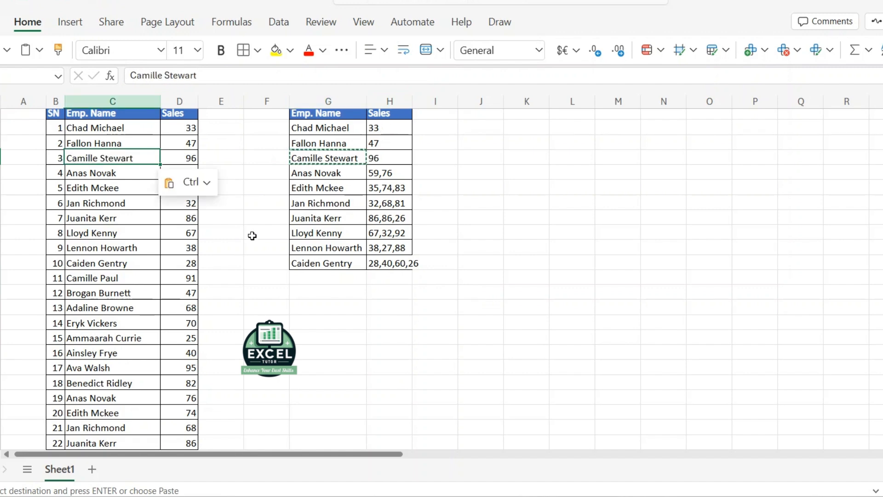
{"action": "key", "text": "Escape"}
AutoFit column H to the width of its joined sales values and select H2:H9.
{"action": "left_click", "coordinate": [614, 250]}
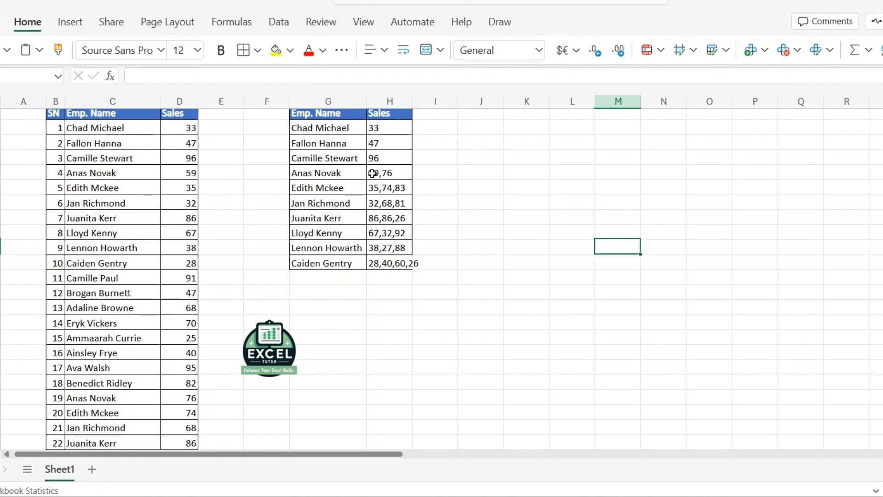
{"action": "double_click", "coordinate": [428, 98]}
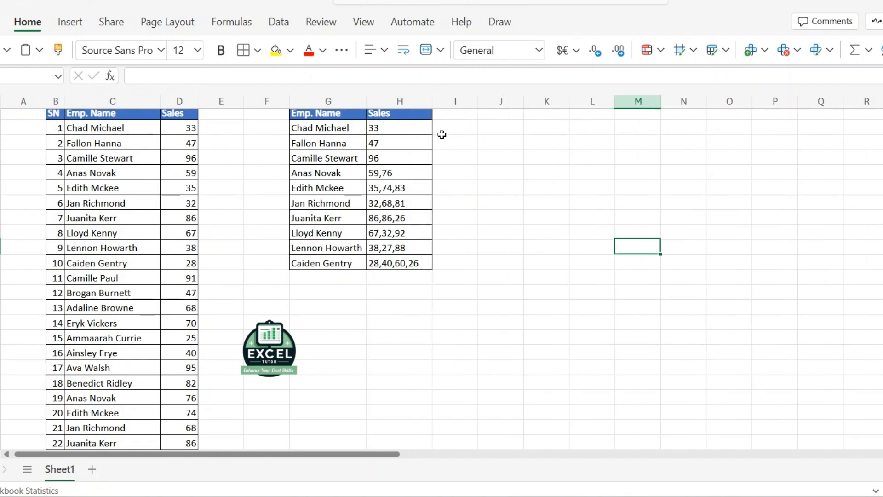
{"action": "left_click_drag", "start_coordinate": [427, 132], "coordinate": [418, 233]}
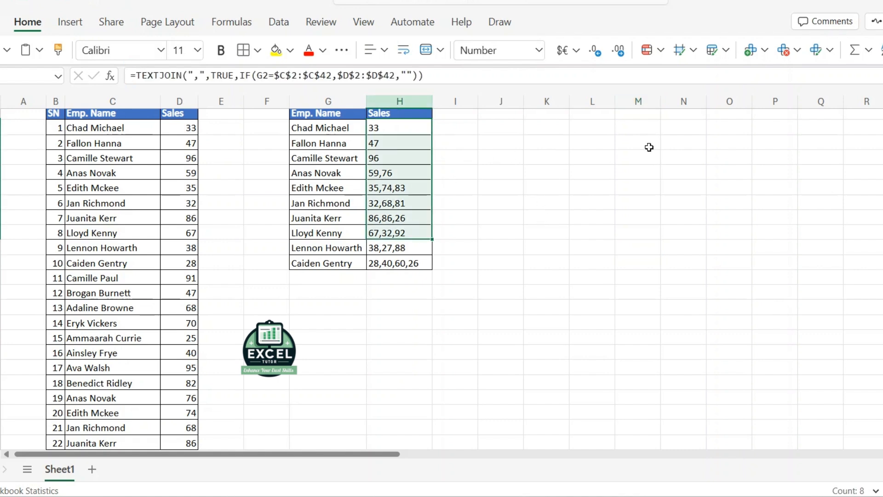
Insert an opening TEXTSPLIT function in front of the TEXTJOIN function in the H2 formula.
{"action": "key", "text": "Up"}
{"action": "key", "text": "Down"}
{"action": "key", "text": "F2"}
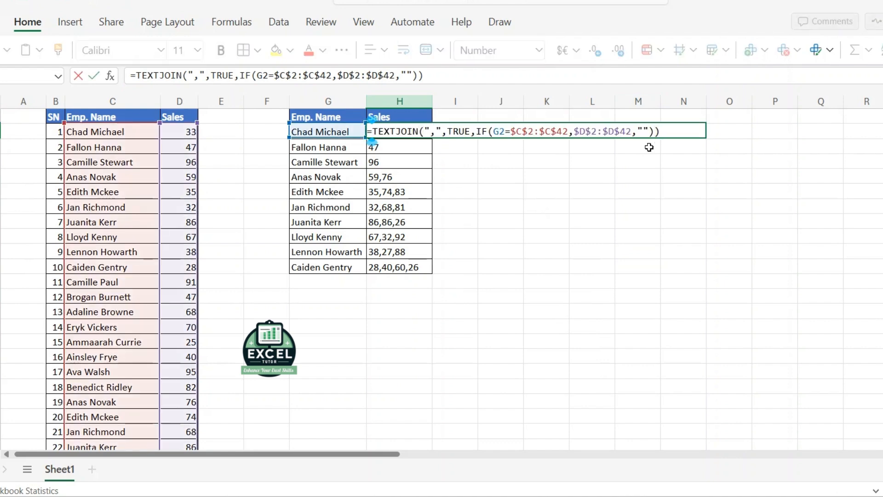
{"action": "type", "text": "text"}
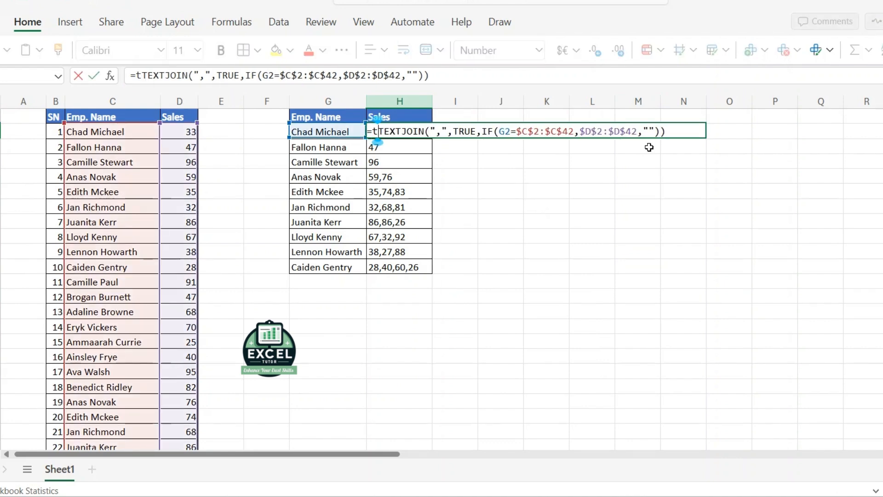
{"action": "type", "text": "split("}
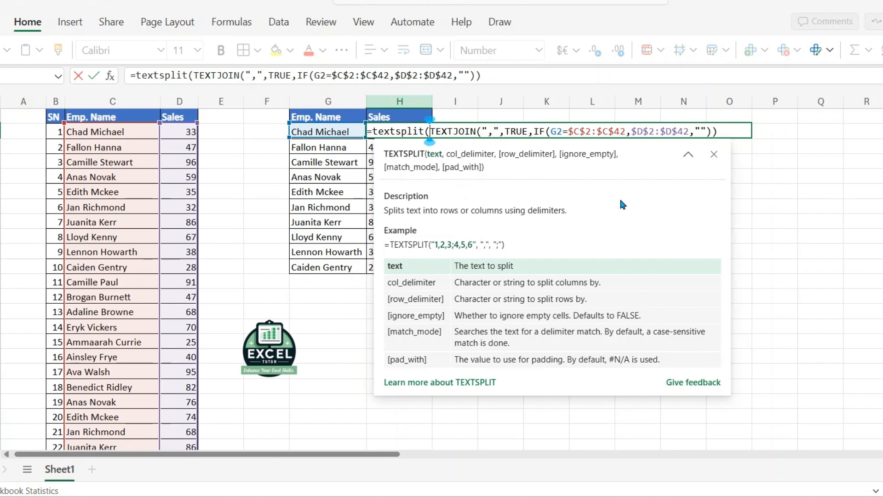
Select the whole nested TEXTJOIN expression in the H2 formula to preview the text passed to TEXTSPLIT.
{"action": "key", "text": "shift+Right"}
{"action": "key", "text": "shift+Right"}
{"action": "key", "text": "shift+Right"}
{"action": "key", "text": "shift+Right"}
{"action": "key", "text": "shift+Right"}
{"action": "key", "text": "shift+Right"}
{"action": "key", "text": "shift+Right"}
{"action": "key", "text": "shift+Right"}
{"action": "key", "text": "shift+Right"}
{"action": "key", "text": "shift+Right"}
{"action": "key", "text": "shift+Right"}
{"action": "key", "text": "shift+Right"}
{"action": "key", "text": "shift+Right"}
{"action": "key", "text": "shift+Right"}
{"action": "key", "text": "shift+Right"}
{"action": "key", "text": "shift+Right"}
{"action": "key", "text": "shift+Right"}
{"action": "key", "text": "shift+Right"}
{"action": "key", "text": "shift+Right"}
{"action": "key", "text": "shift+Right"}
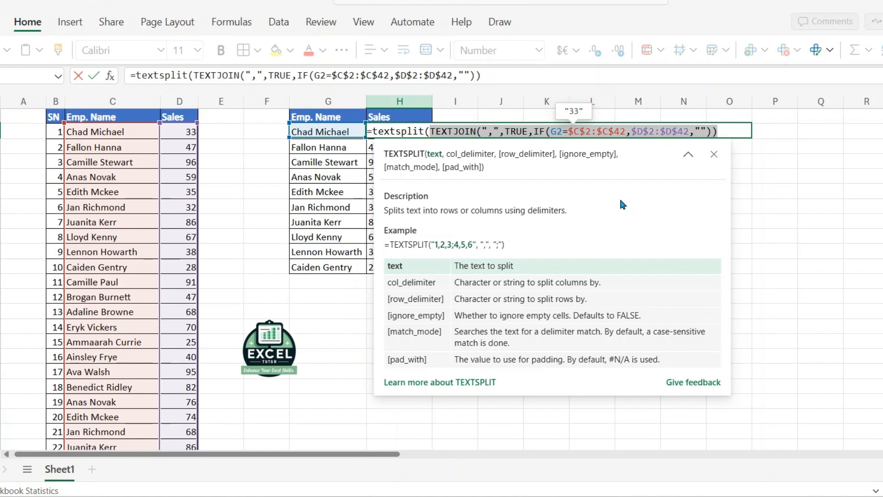
Complete the H2 TEXTSPLIT formula with "," as the column delimiter and copy it down to H2:H11.
{"action": "left_click", "coordinate": [734, 131]}
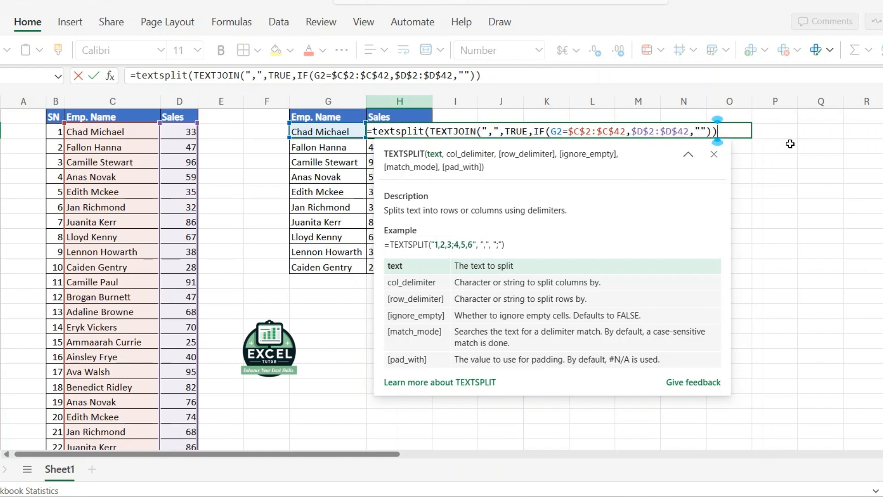
{"action": "type", "text": ","}
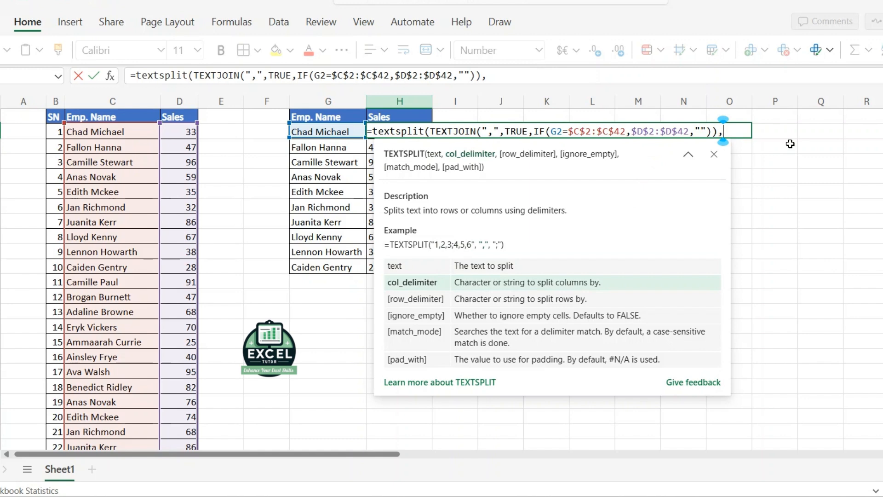
{"action": "type", "text": "\",\""}
{"action": "type", "text": ")"}
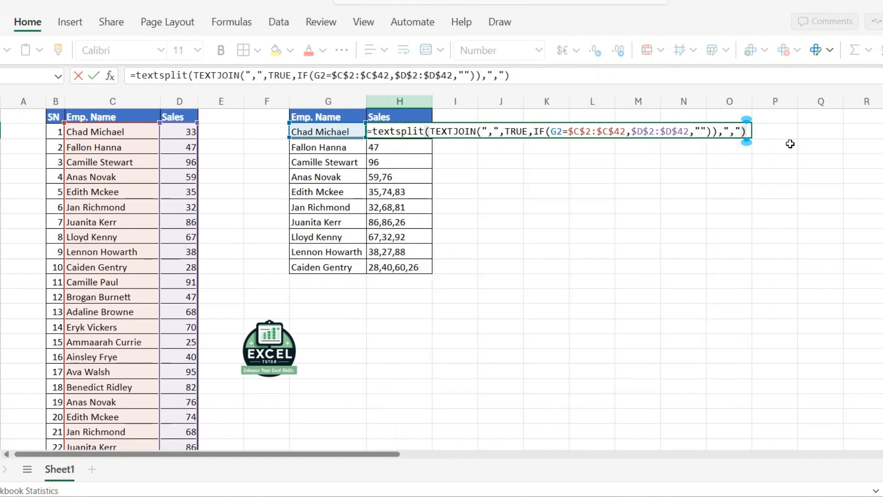
{"action": "key", "text": "ctrl+Return"}
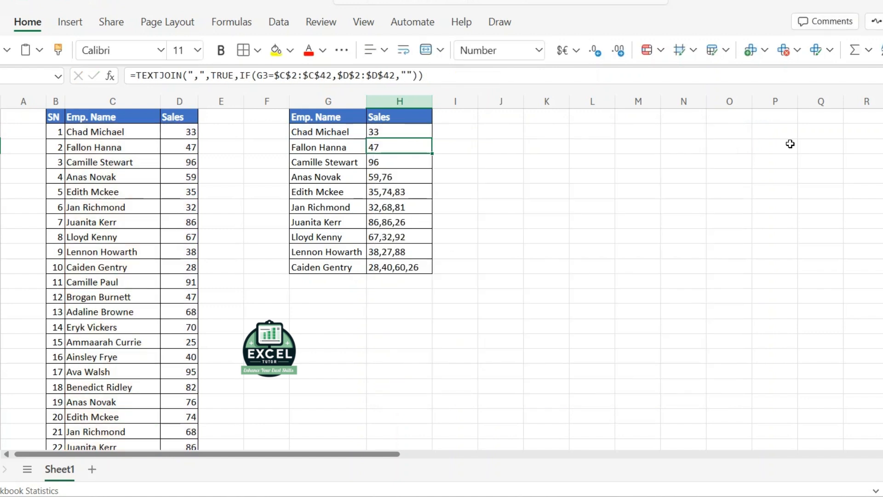
{"action": "key", "text": "ctrl+c"}
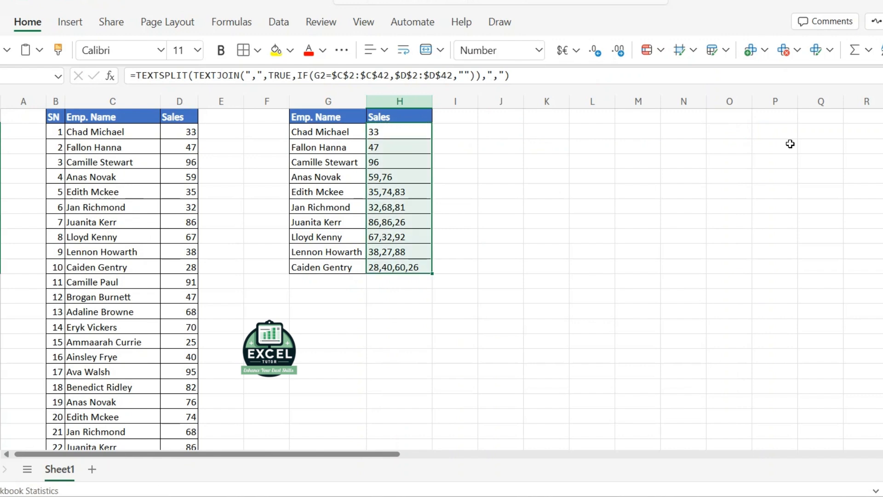
{"action": "key", "text": "ctrl+v"}
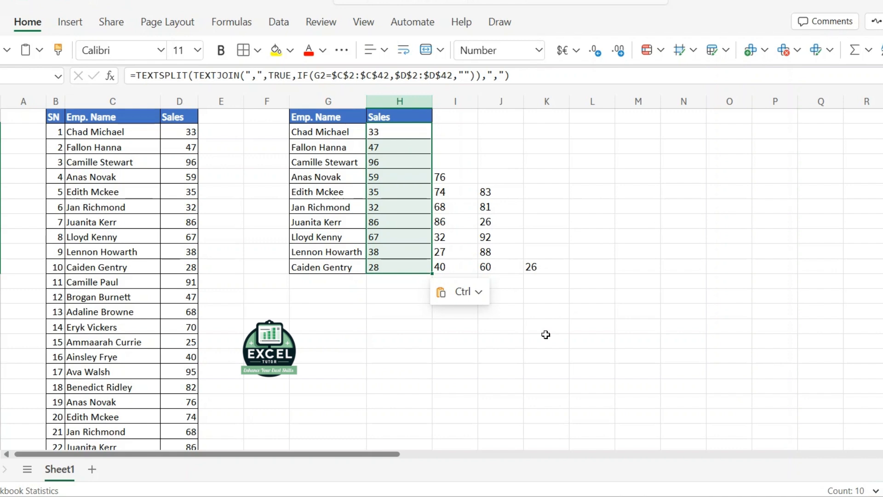
Examine the employee names in G2:G11 and the sales values split across separate cells in the last employee's row.
{"action": "key", "text": "Left"}
{"action": "key", "text": "Down"}
{"action": "key", "text": "Down"}
{"action": "key", "text": "Down"}
{"action": "key", "text": "Down"}
{"action": "key", "text": "Down"}
{"action": "key", "text": "Down"}
{"action": "key", "text": "Down"}
{"action": "key", "text": "Down"}
{"action": "key", "text": "Down"}
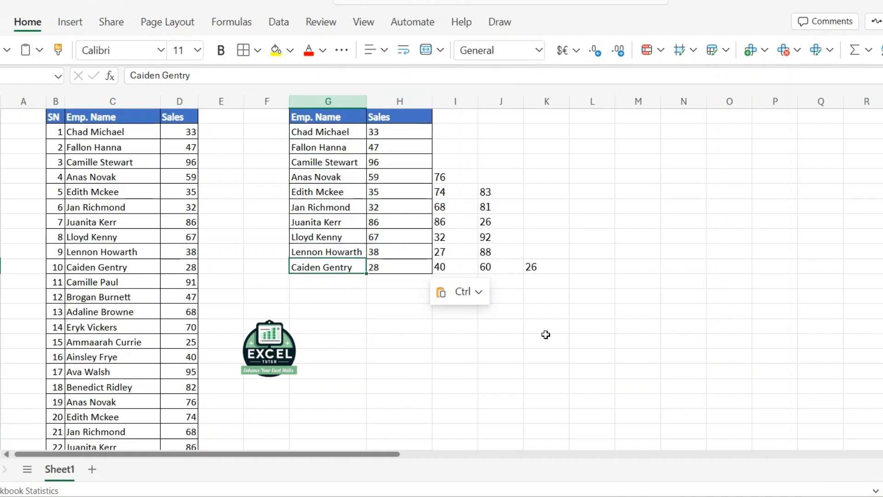
{"action": "key", "text": "Right"}
{"action": "key", "text": "Right"}
{"action": "key", "text": "Right"}
{"action": "key", "text": "Right"}
{"action": "key", "text": "Right"}
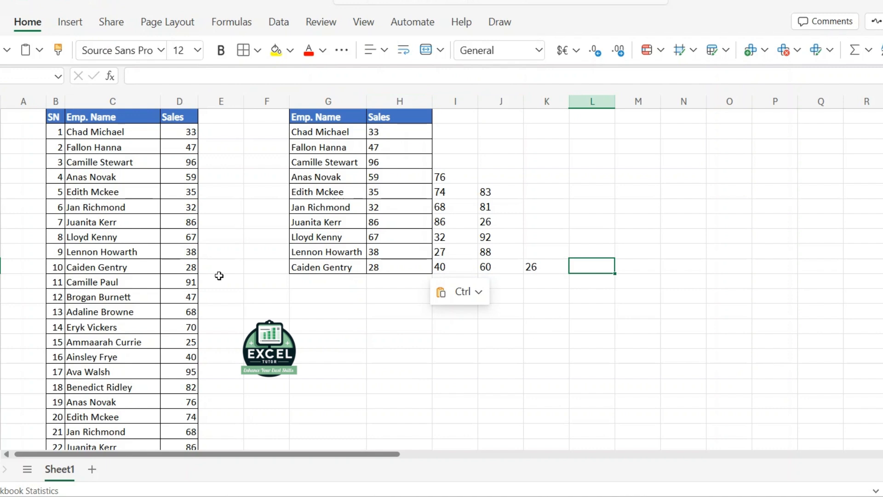
{"action": "left_click_drag", "start_coordinate": [122, 193], "coordinate": [123, 372]}
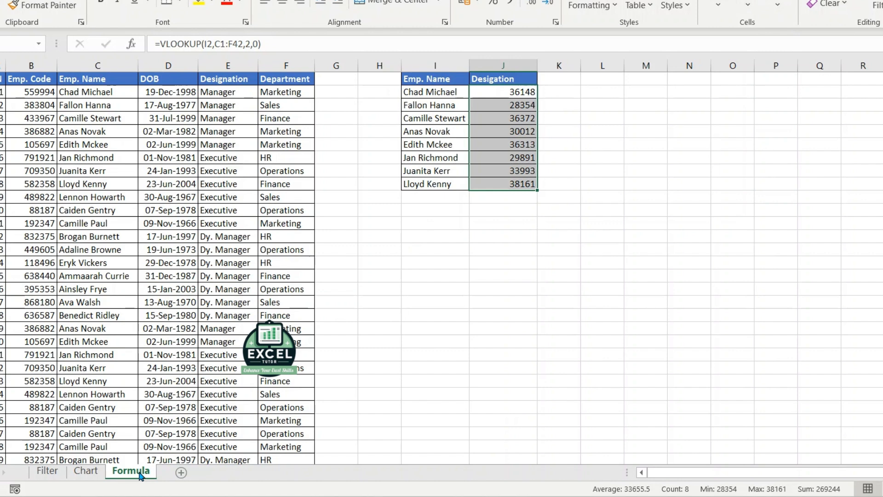
Hide the Formula sheet with the standard Hide option and restore it with Unhide.
{"action": "right_click", "coordinate": [140, 476]}
{"action": "left_click", "coordinate": [200, 416]}
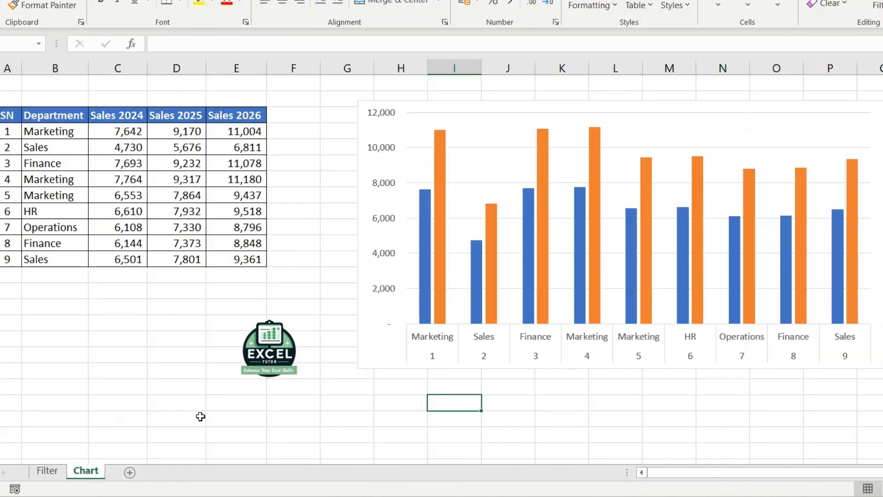
{"action": "right_click", "coordinate": [85, 474]}
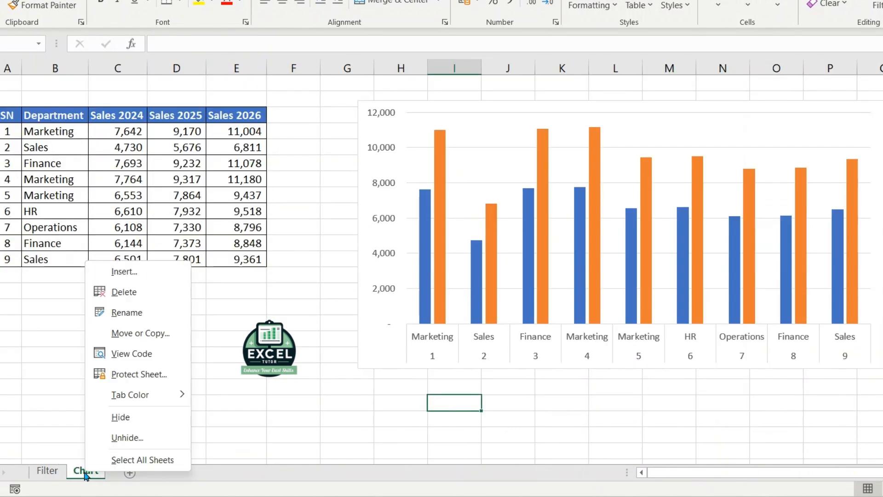
{"action": "left_click", "coordinate": [140, 437]}
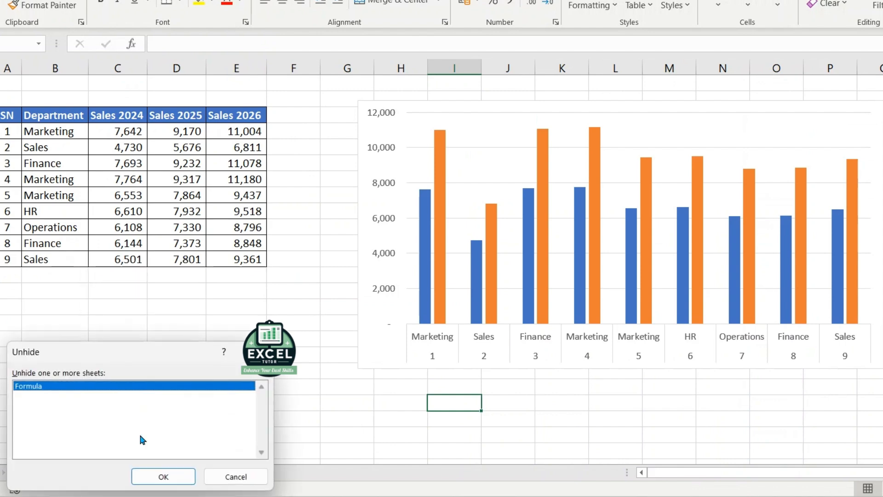
{"action": "left_click", "coordinate": [152, 476]}
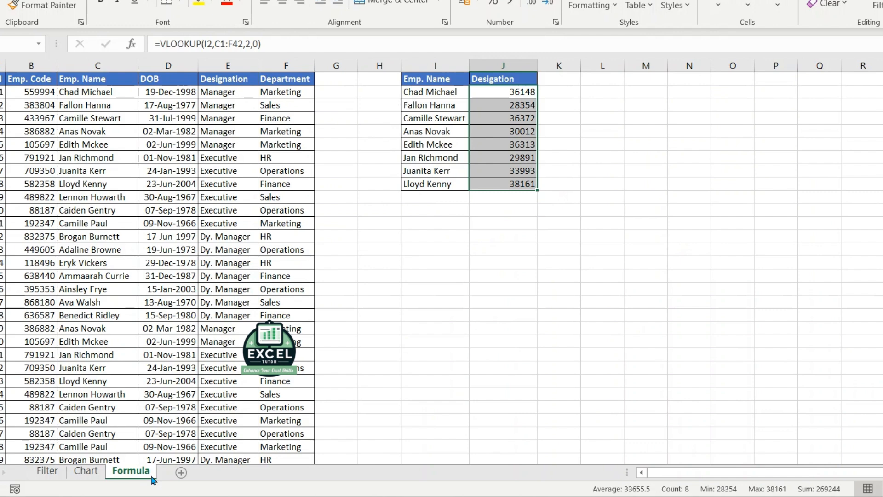
Open the Formula sheet in the Visual Basic editor and set its Visible property to 2 - xlSheetVeryHidden.
{"action": "right_click", "coordinate": [143, 478]}
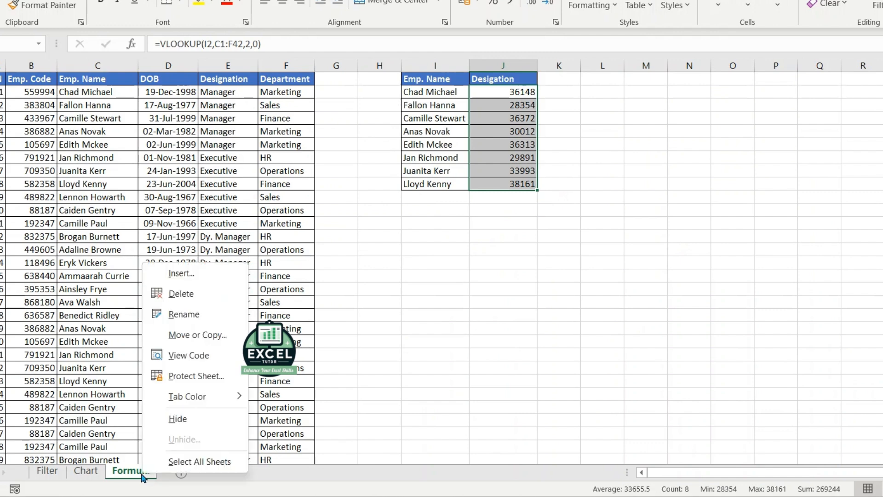
{"action": "left_click", "coordinate": [213, 353]}
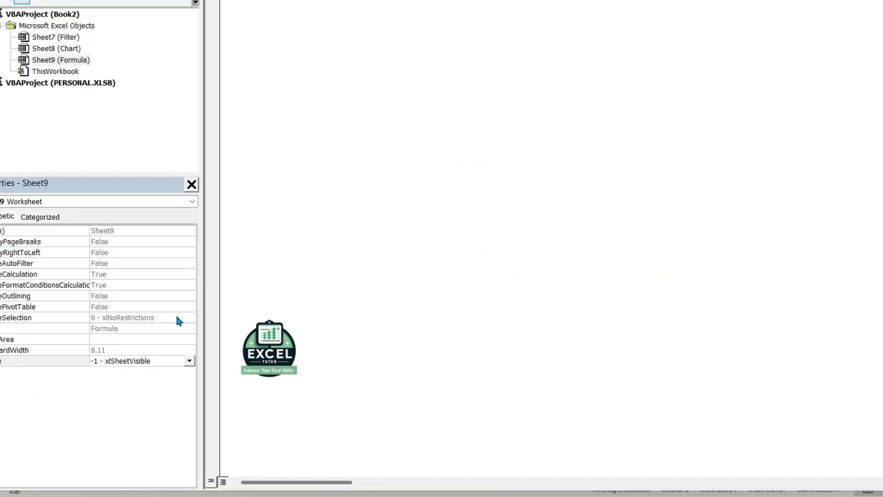
{"action": "left_click", "coordinate": [41, 40]}
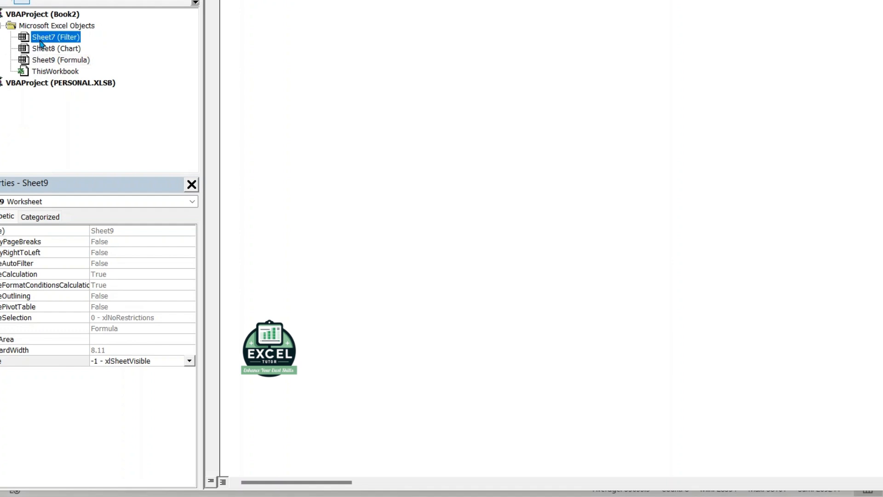
{"action": "left_click", "coordinate": [60, 49]}
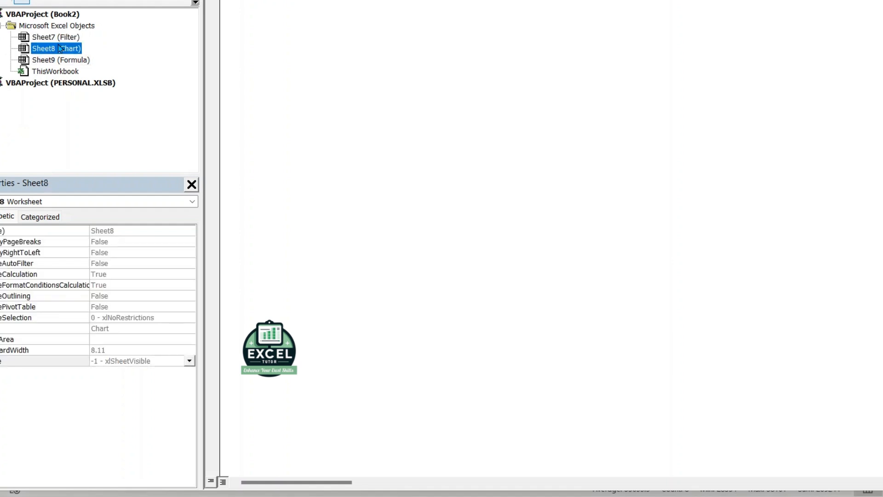
{"action": "left_click", "coordinate": [88, 61]}
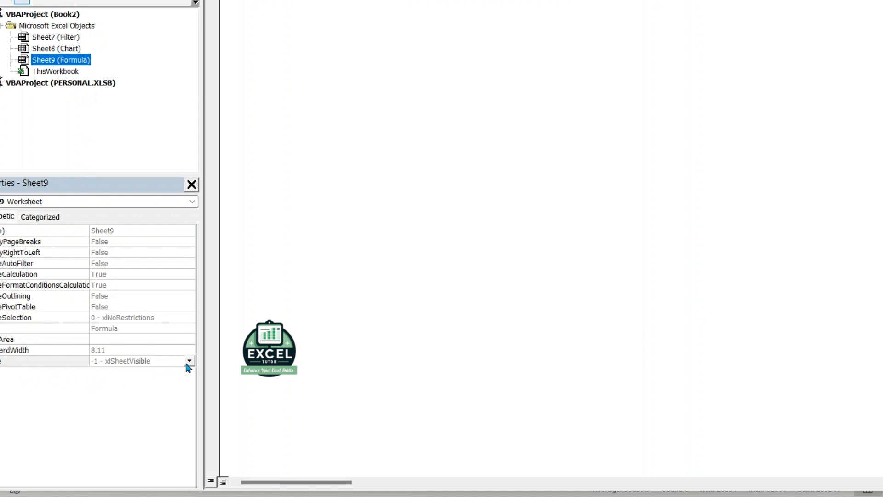
{"action": "left_click", "coordinate": [190, 362]}
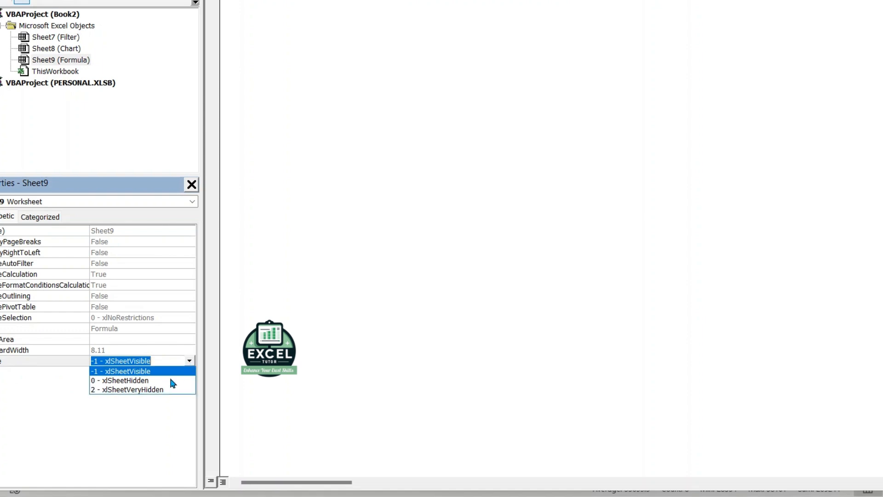
{"action": "left_click", "coordinate": [138, 390]}
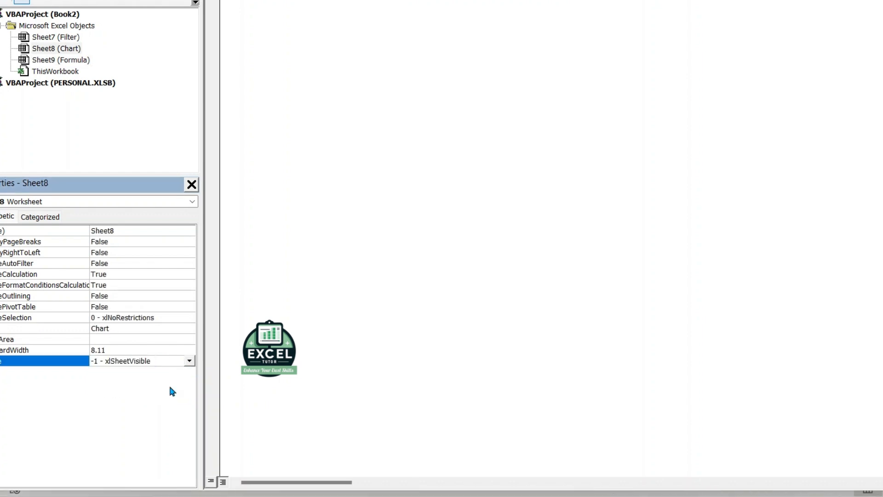
Return to the workbook and check whether Unhide is available from the Chart sheet.
{"action": "key", "text": "alt+F11"}
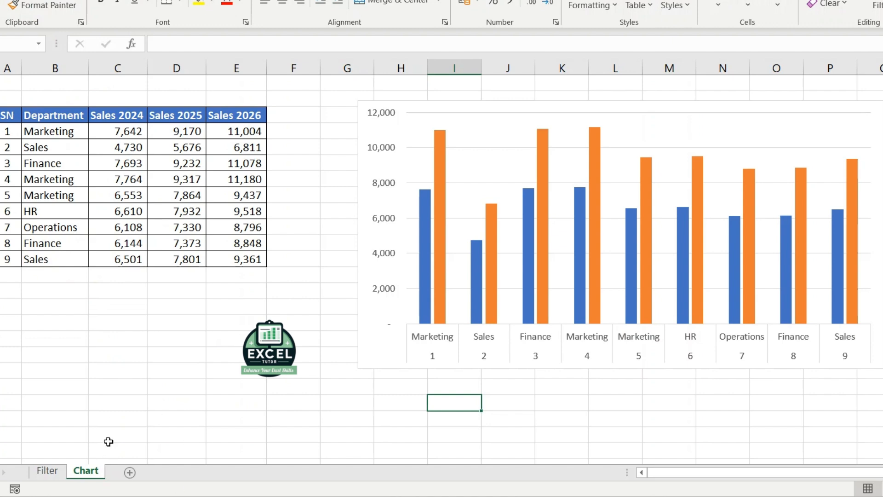
{"action": "right_click", "coordinate": [92, 473]}
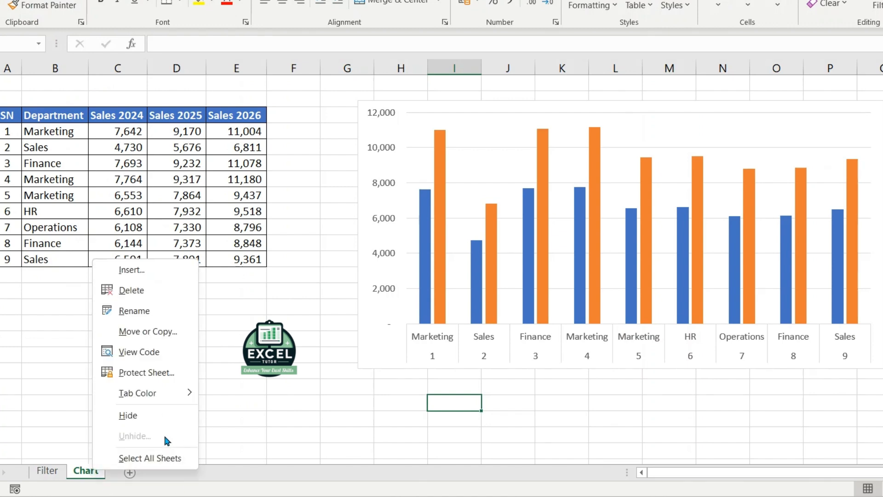